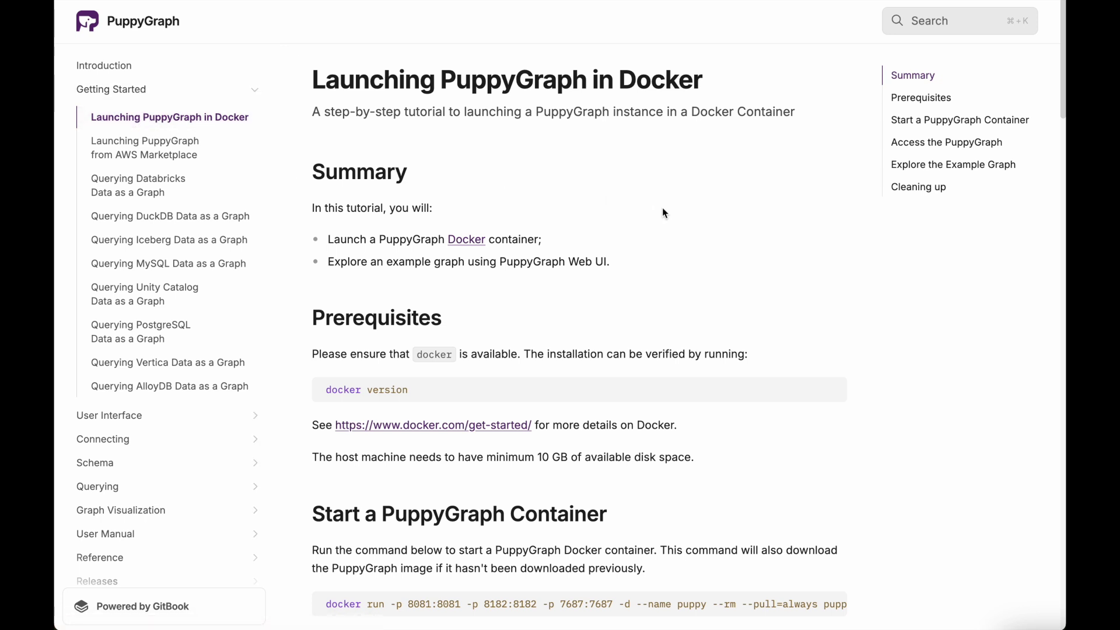
- Read the Docker launch tutorial, examining the full docker run command that starts the PuppyGraph container
scroll(665, 213, down, 2)
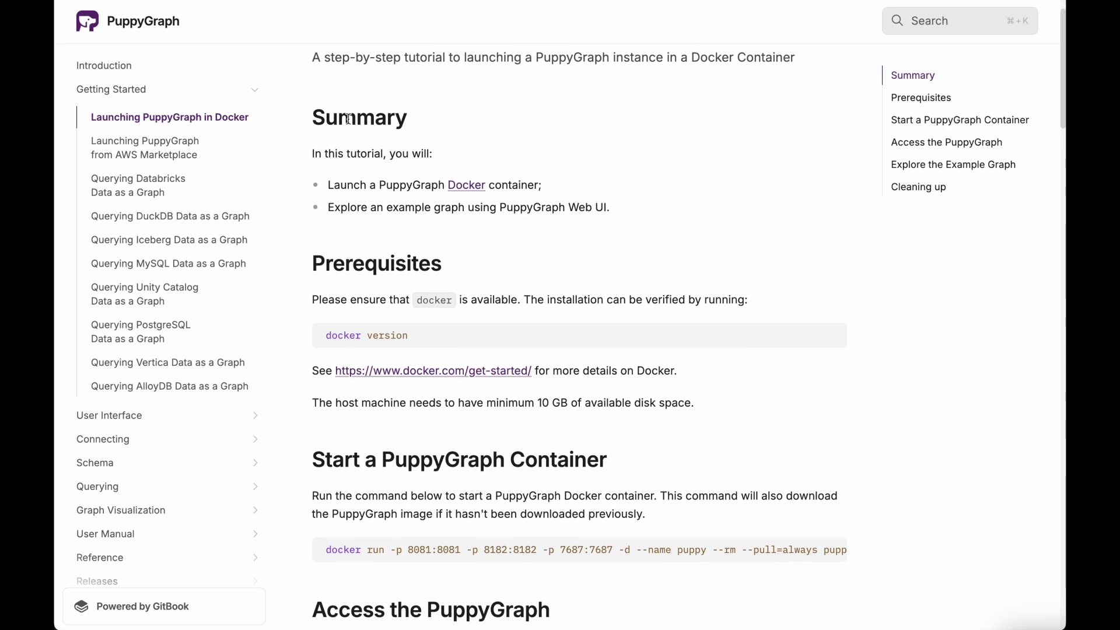
scroll(705, 212, down, 4)
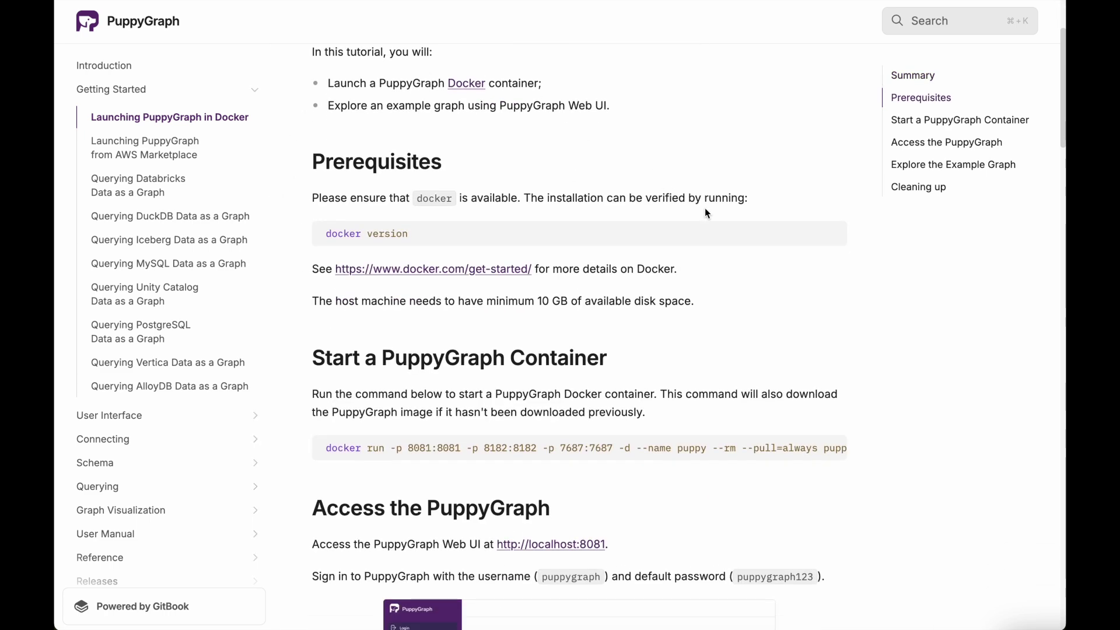
scroll(704, 207, down, 2)
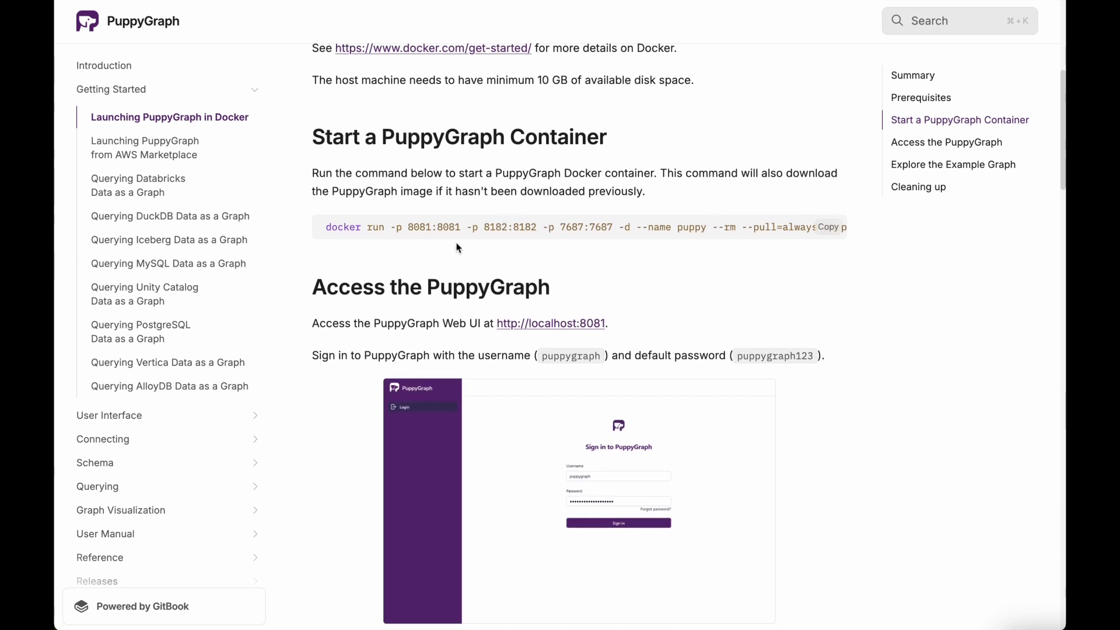
drag(328, 227, 695, 266)
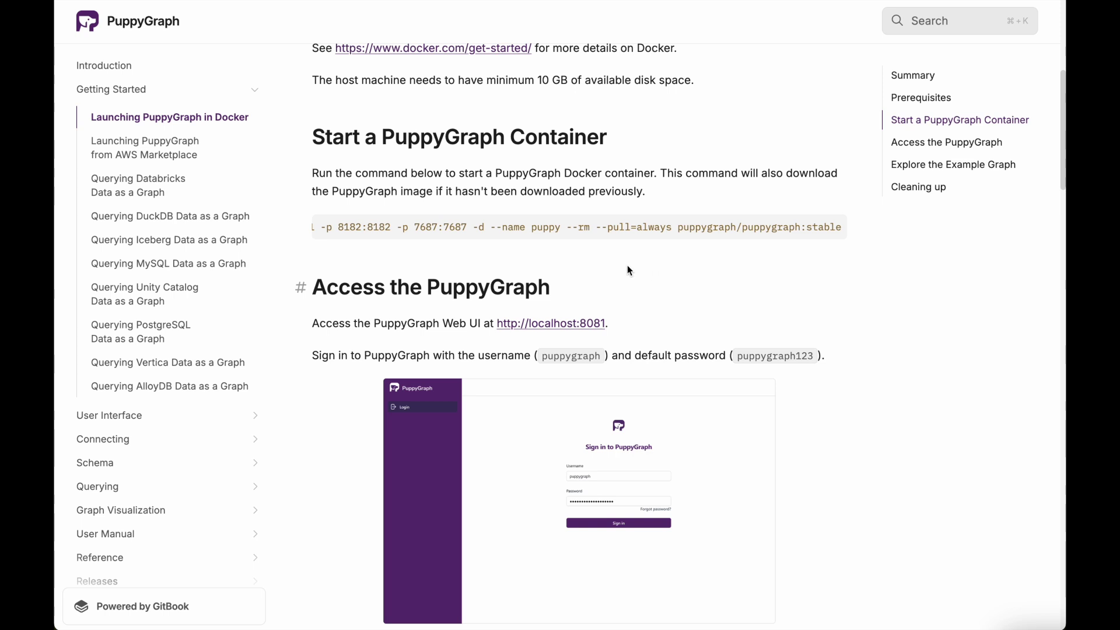
drag(591, 229, 566, 229)
click(499, 231)
scroll(409, 227, left, 5)
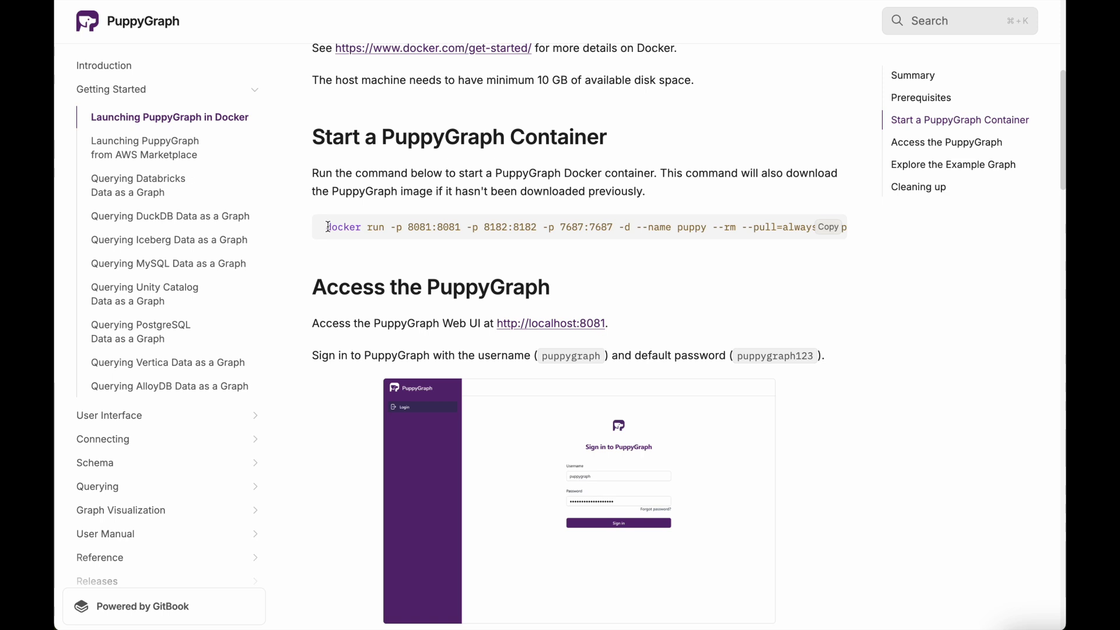
drag(328, 227, 733, 237)
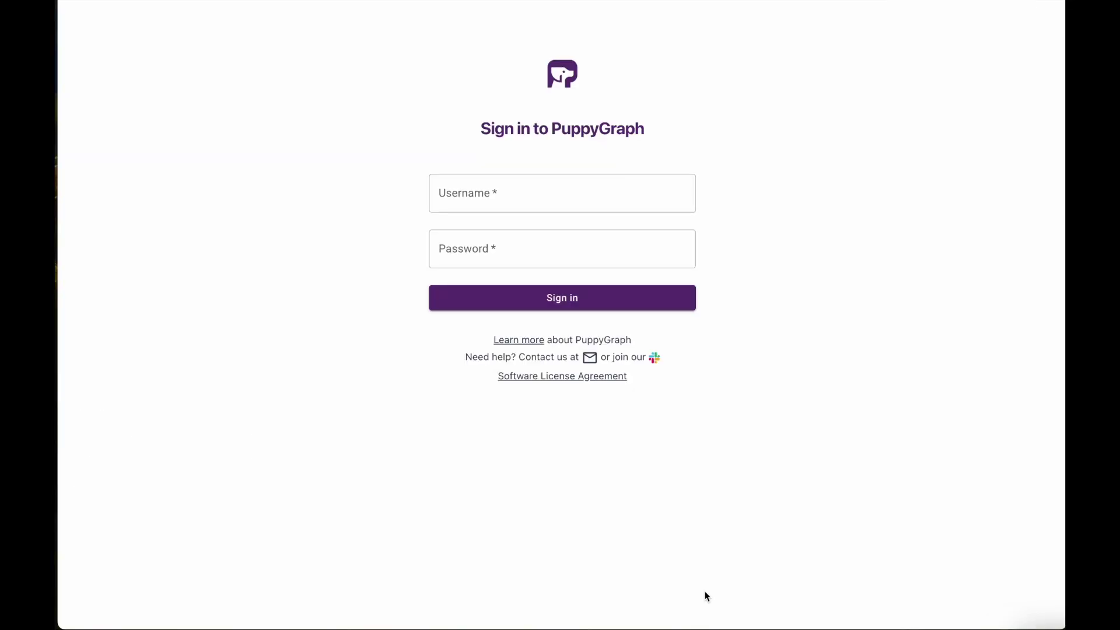
- Sign in to the PuppyGraph web UI with the username puppygraph and the account password
click(513, 195)
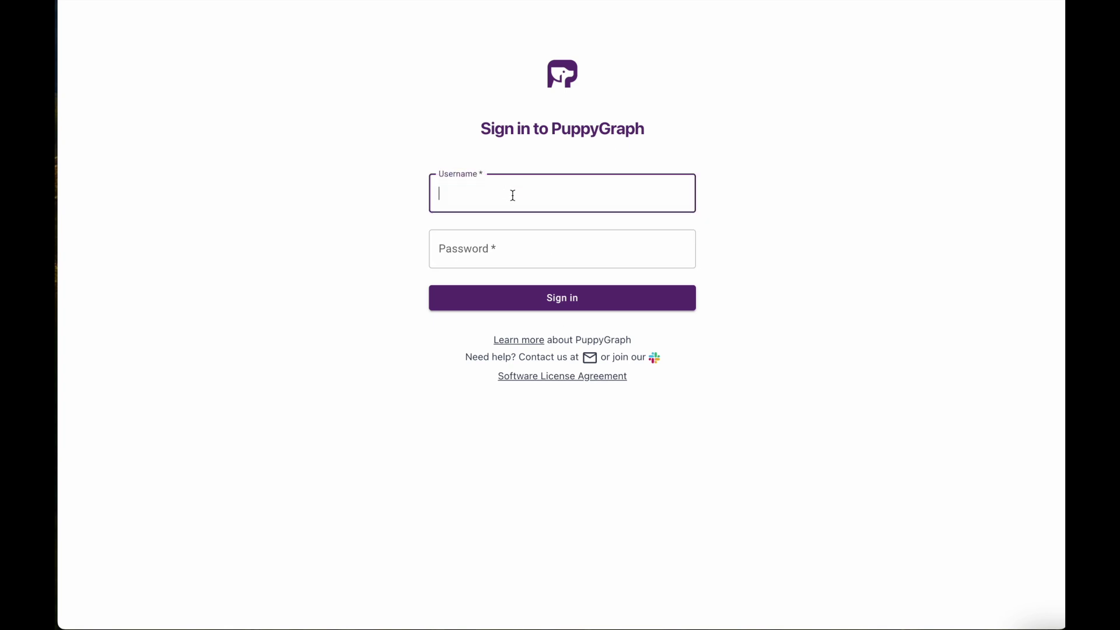
text(puppygraph)
click(487, 245)
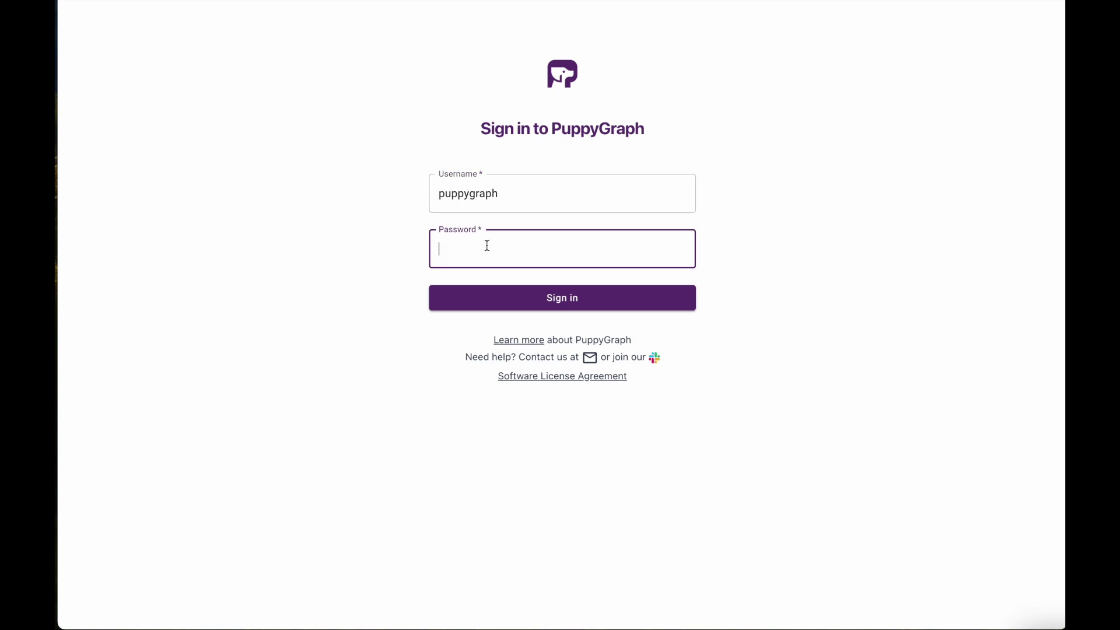
key(ctrl+v)
key(Return)
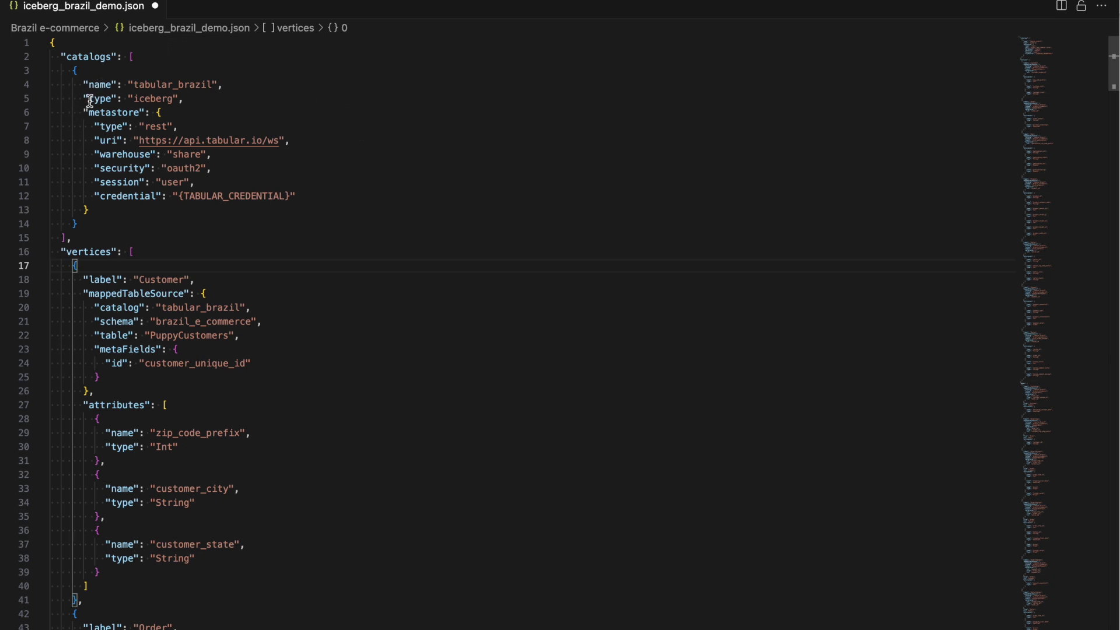
- Examine the catalog's metastore settings and the vertex definitions in iceberg_brazil_demo.json, including the Customer vertex's label and attributes
drag(81, 113, 50, 152)
click(340, 205)
click(325, 127)
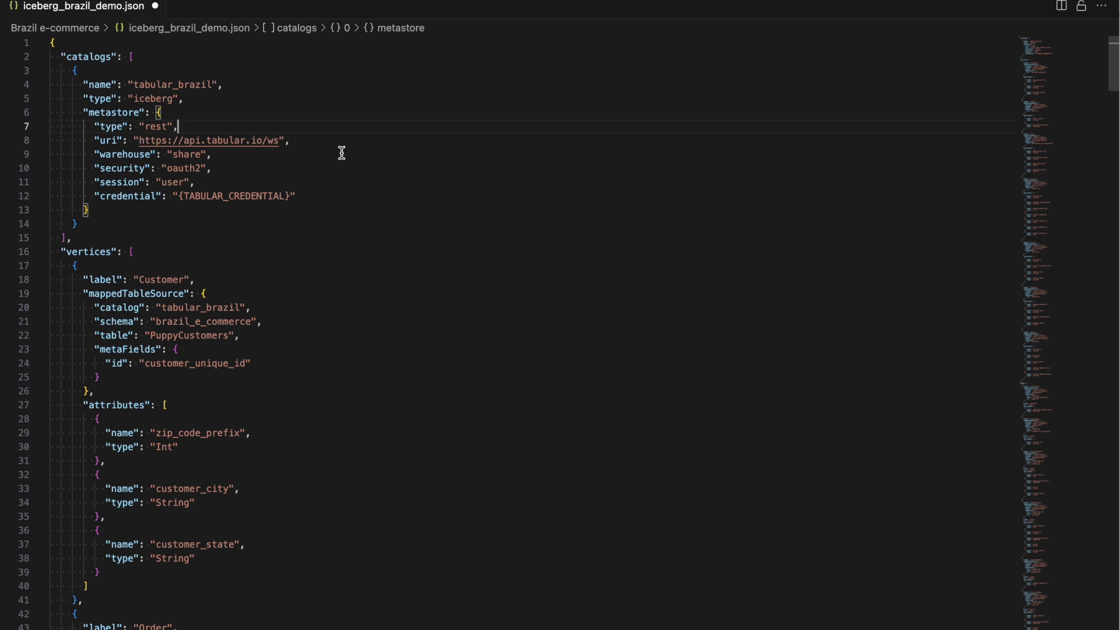
scroll(331, 163, down, 5)
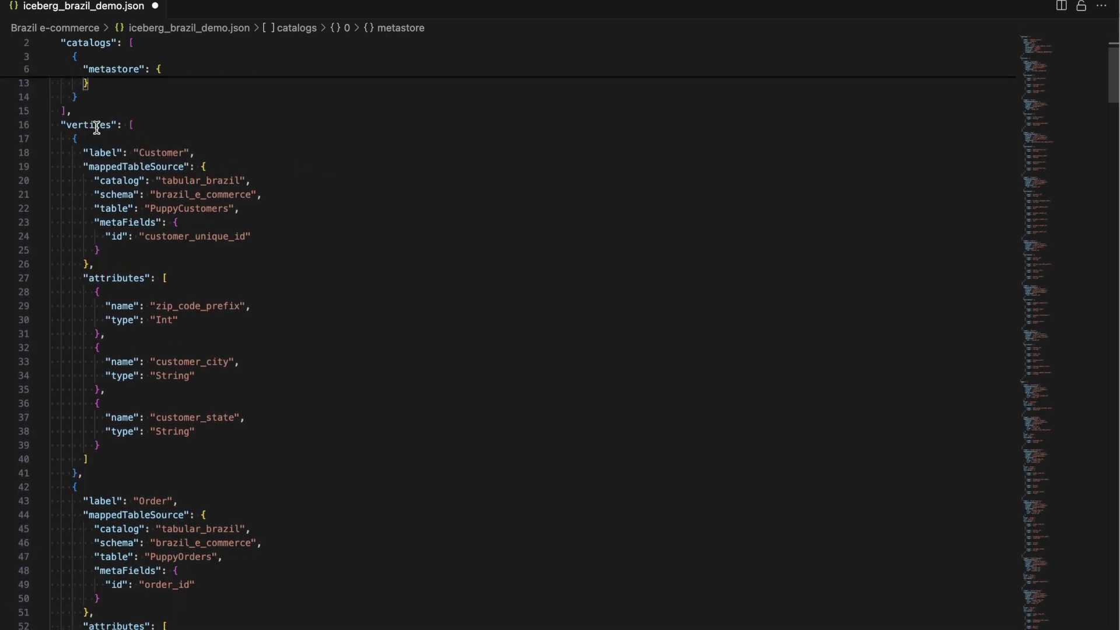
scroll(143, 120, down, 2)
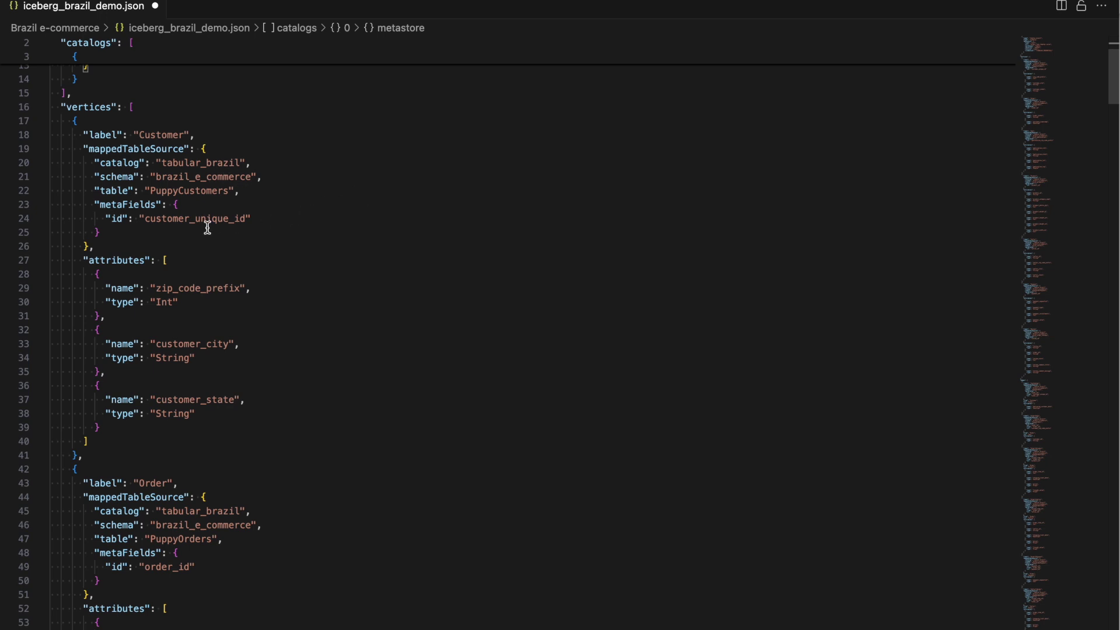
click(164, 135)
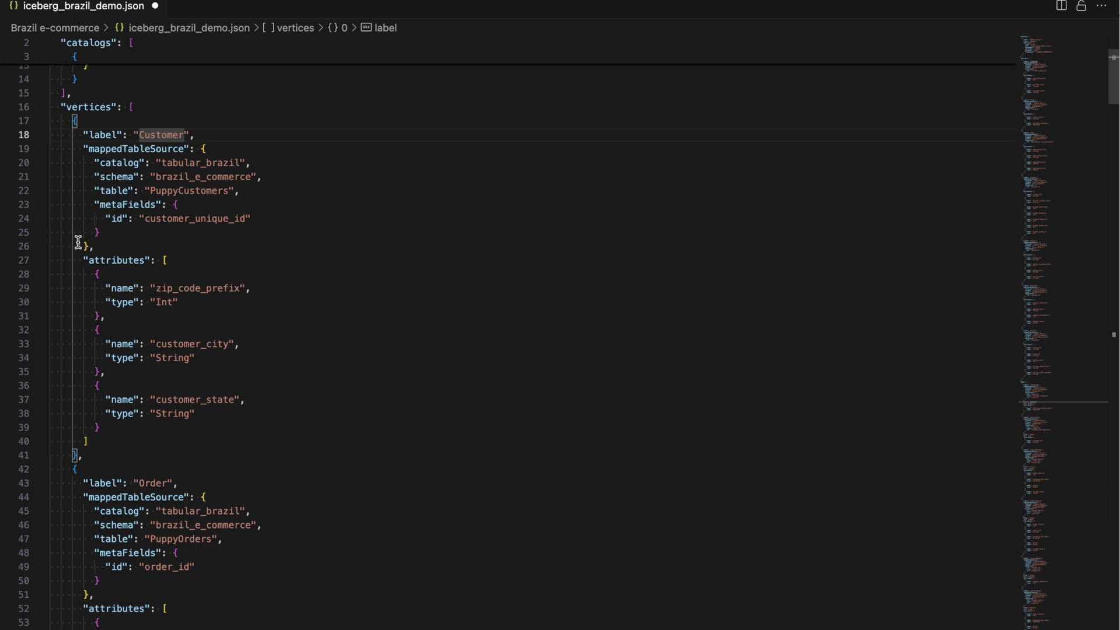
drag(81, 263, 209, 443)
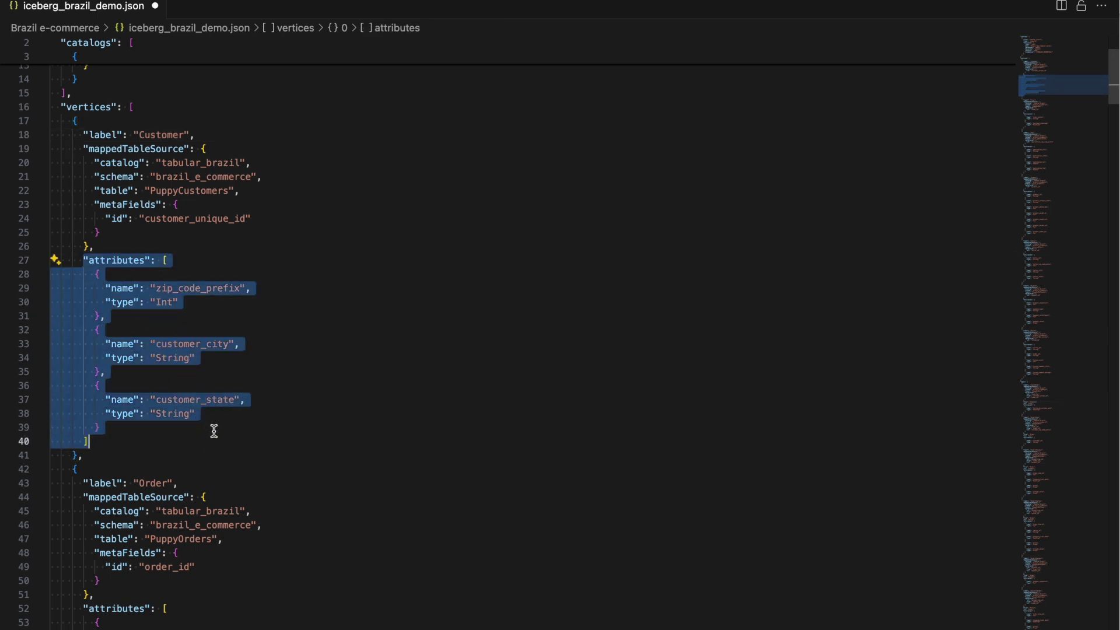
click(213, 314)
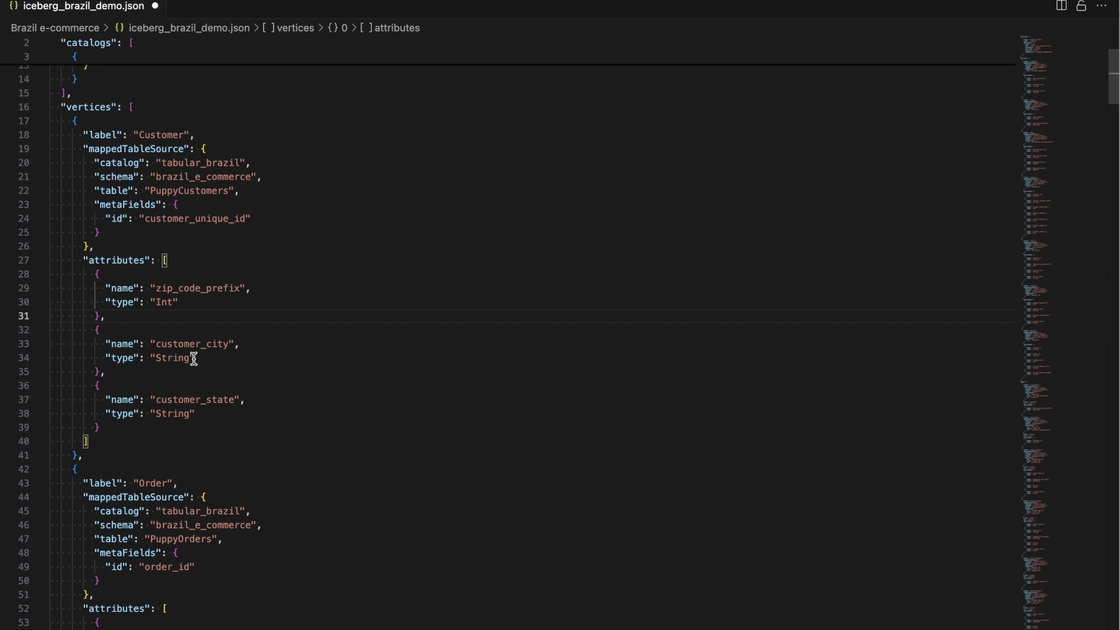
scroll(311, 449, down, 8)
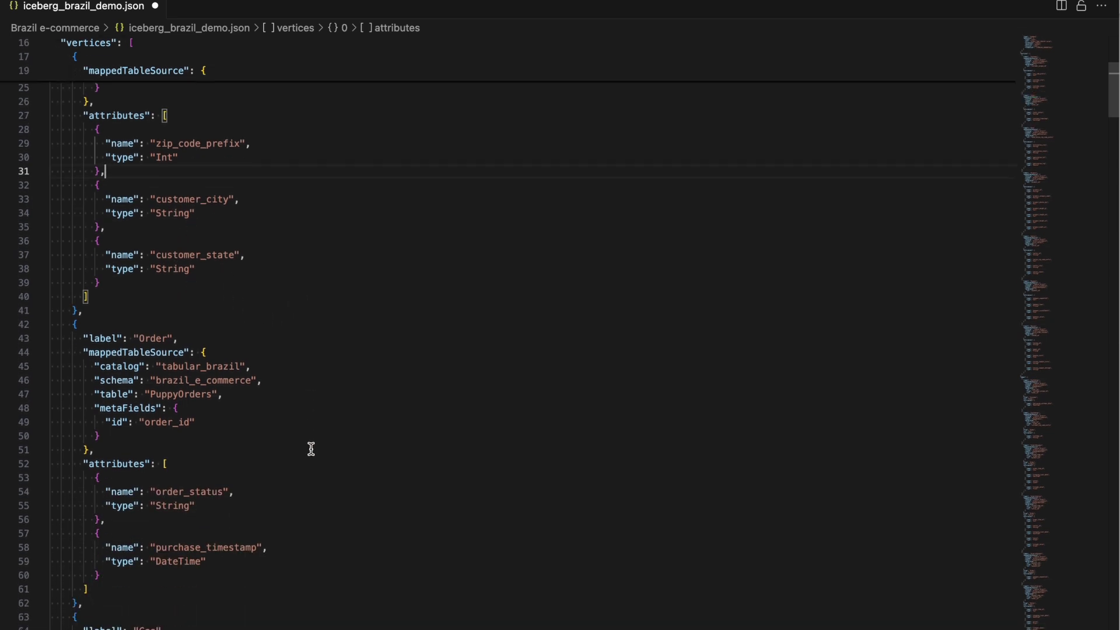
scroll(414, 420, down, 1)
scroll(438, 452, down, 20)
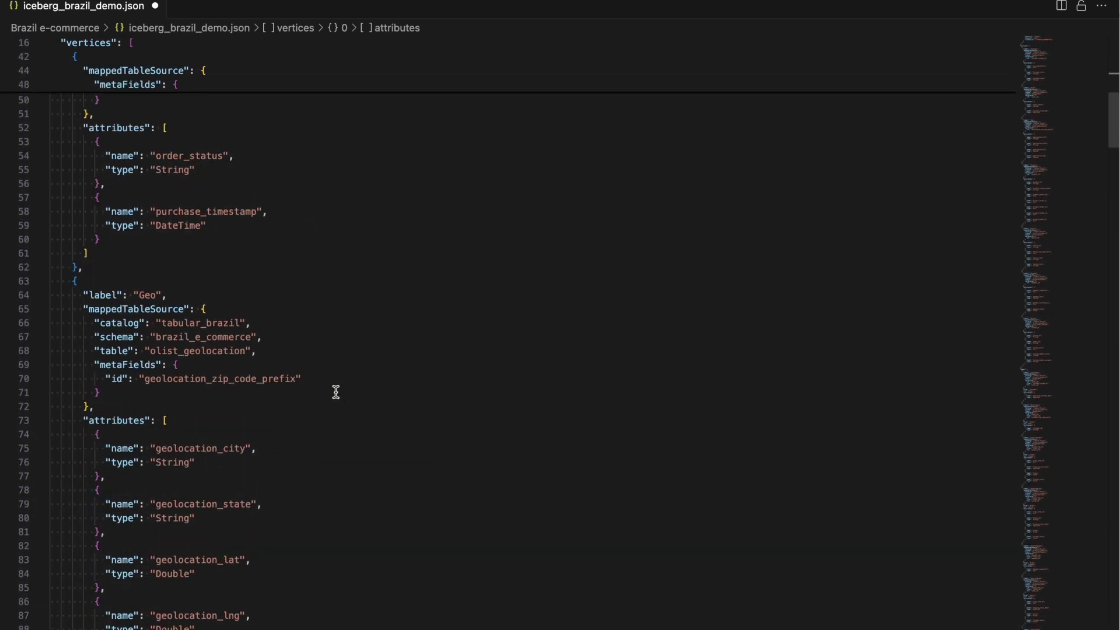
scroll(445, 403, down, 20)
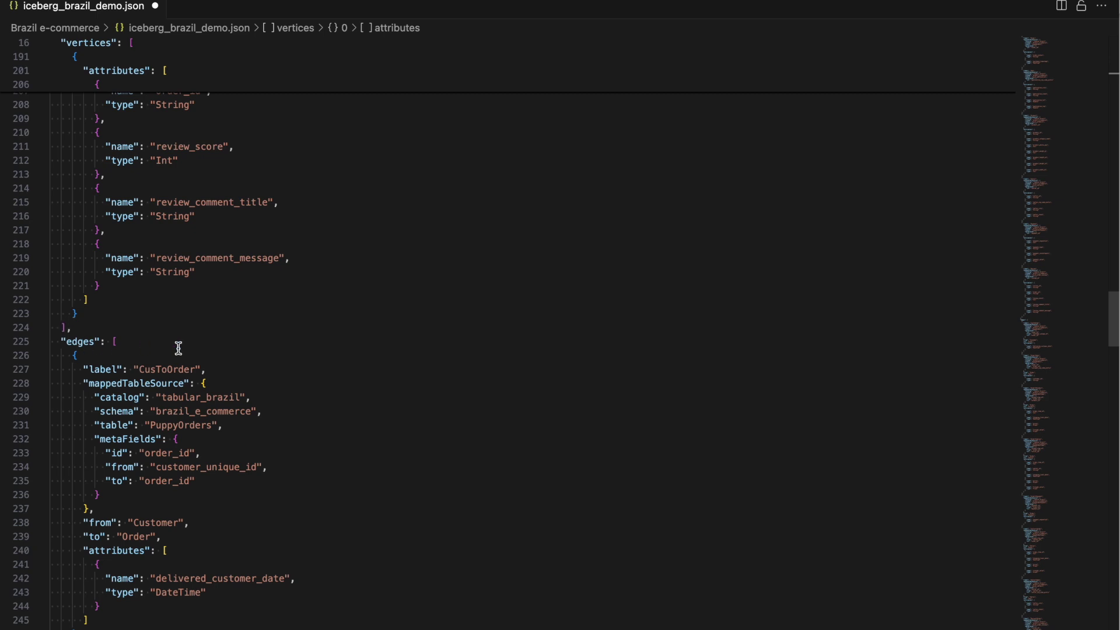
- Examine the CusToOrder edge definition: its mapped table source, from and to meta fields, connected vertices and attributes
scroll(178, 348, down, 3)
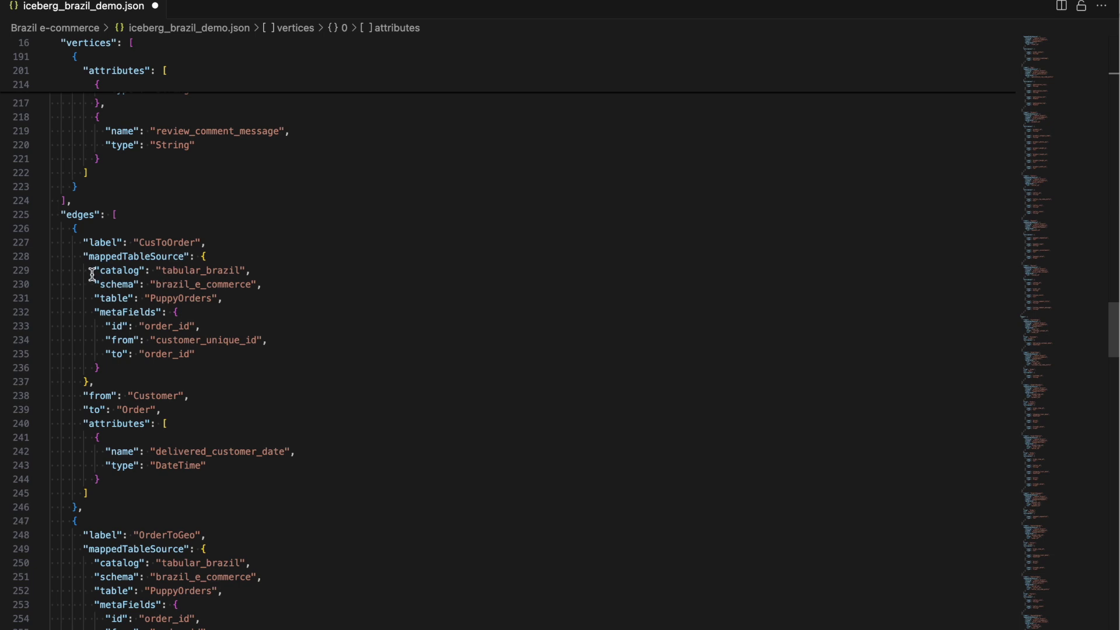
drag(78, 256, 136, 371)
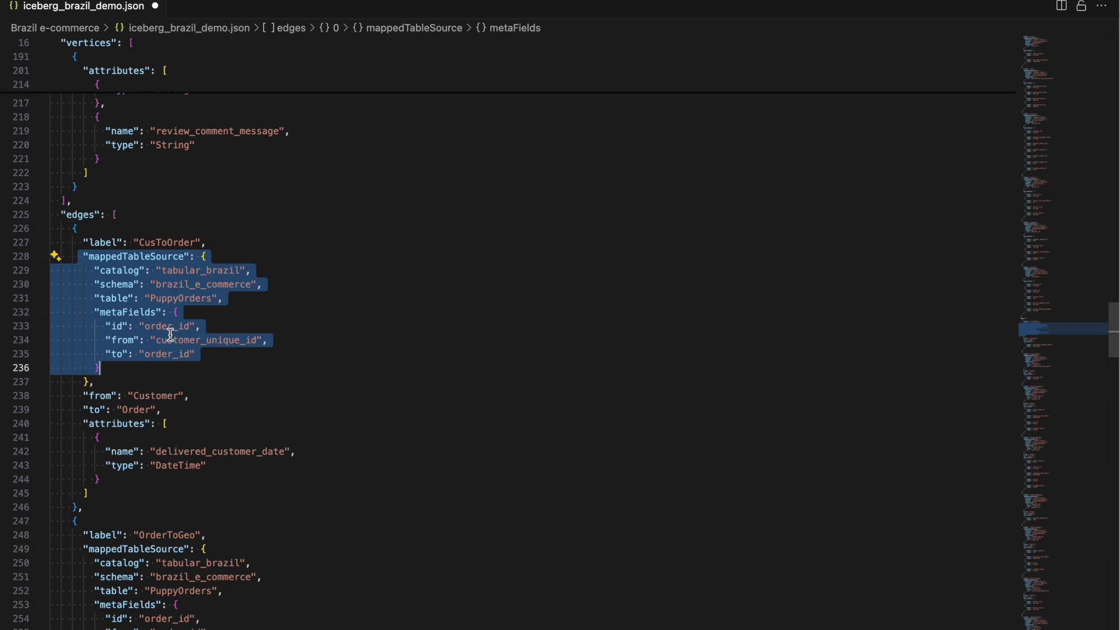
click(225, 356)
drag(100, 341, 209, 350)
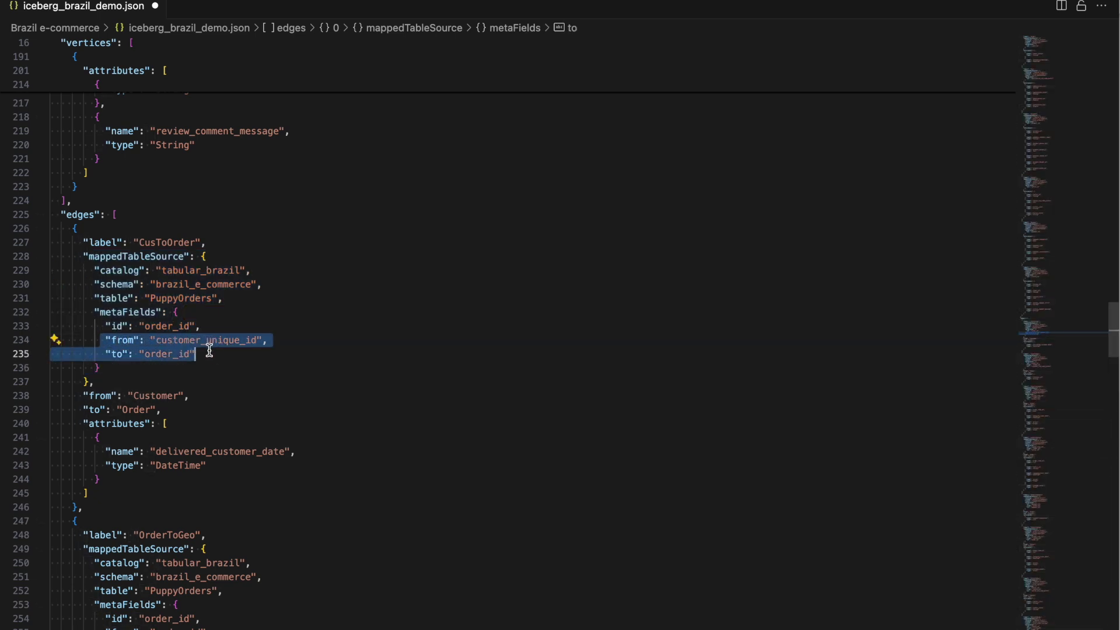
click(118, 341)
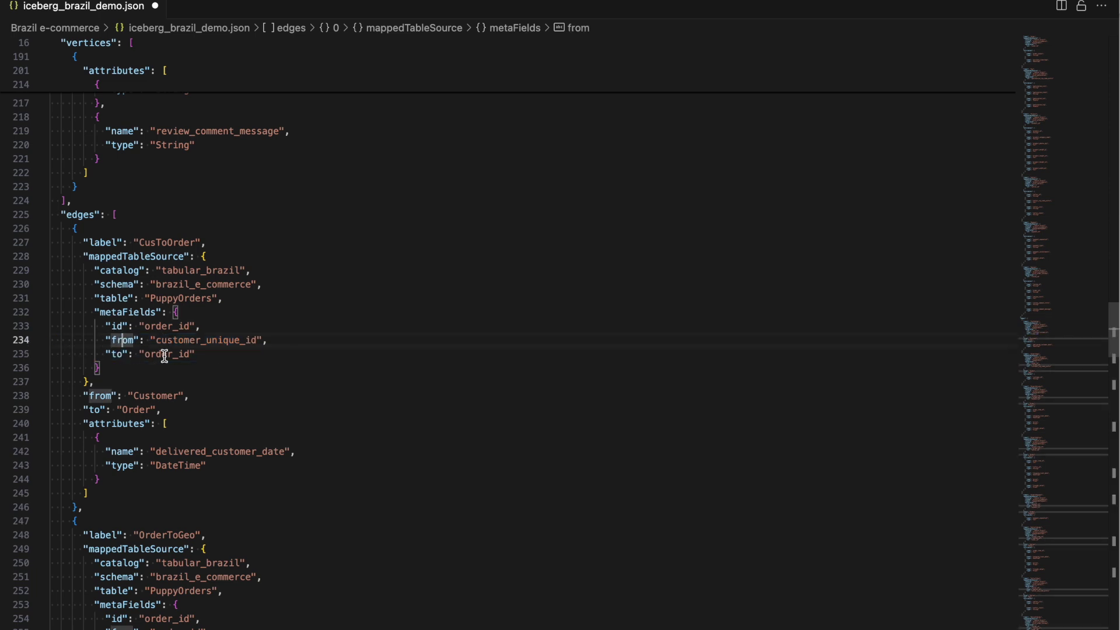
scroll(189, 396, down, 2)
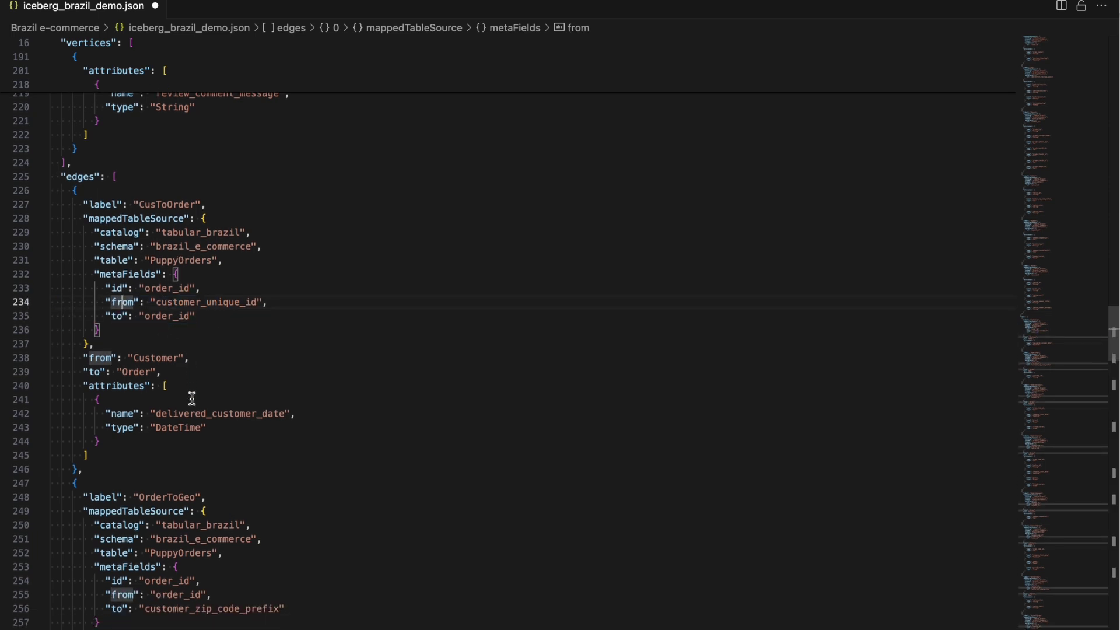
click(151, 358)
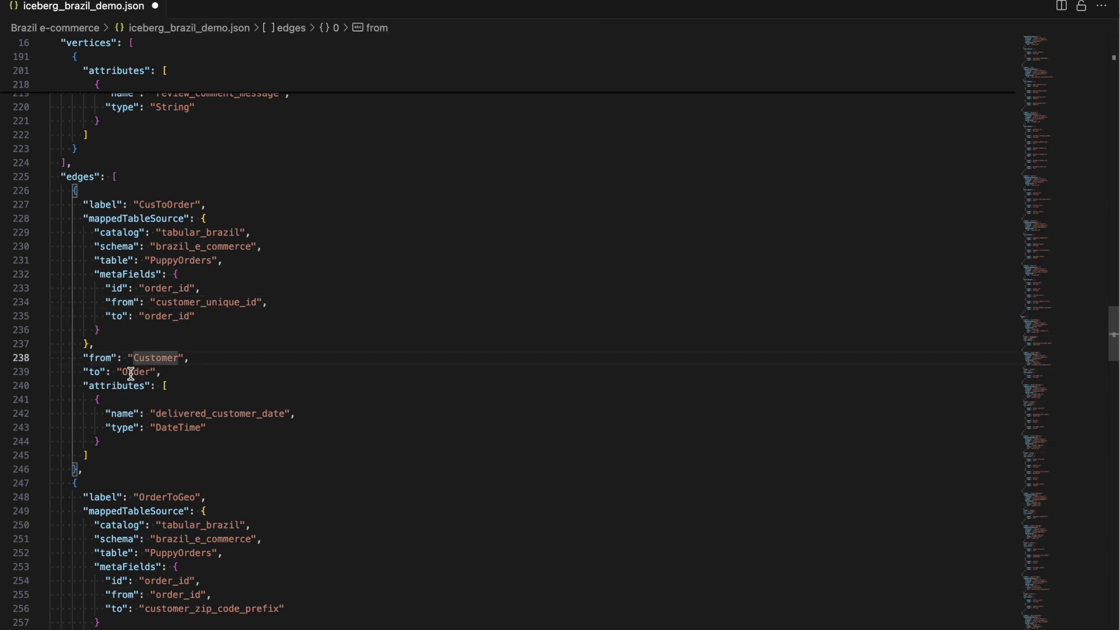
click(131, 372)
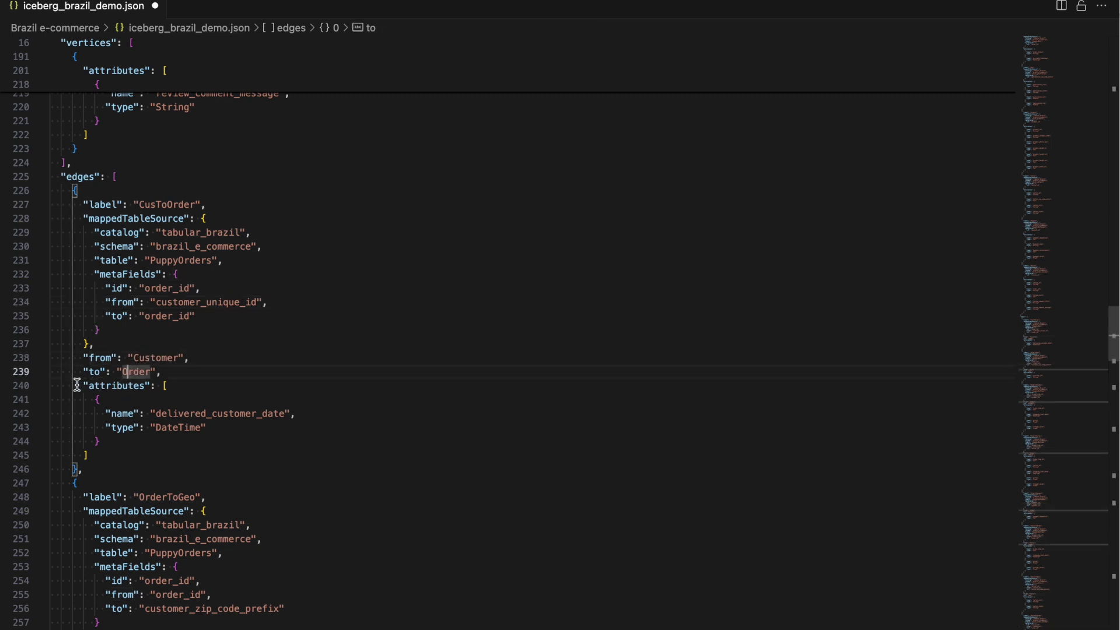
drag(79, 385, 110, 440)
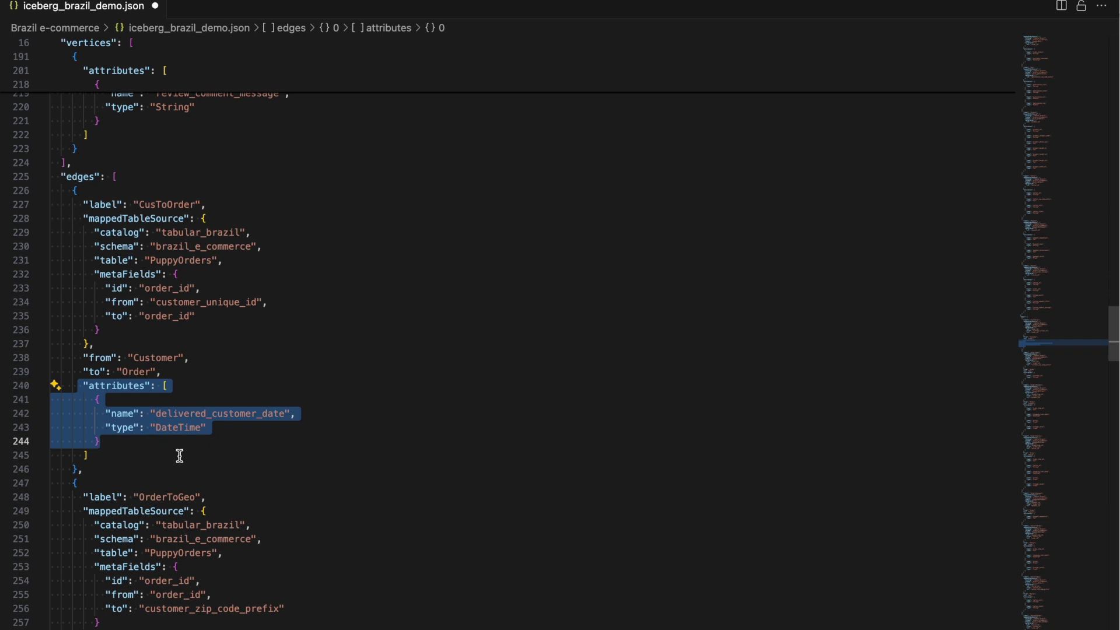
- Look through the remaining edge definitions after CusToOrder down to the end of the schema file
scroll(219, 455, down, 1)
scroll(226, 454, down, 5)
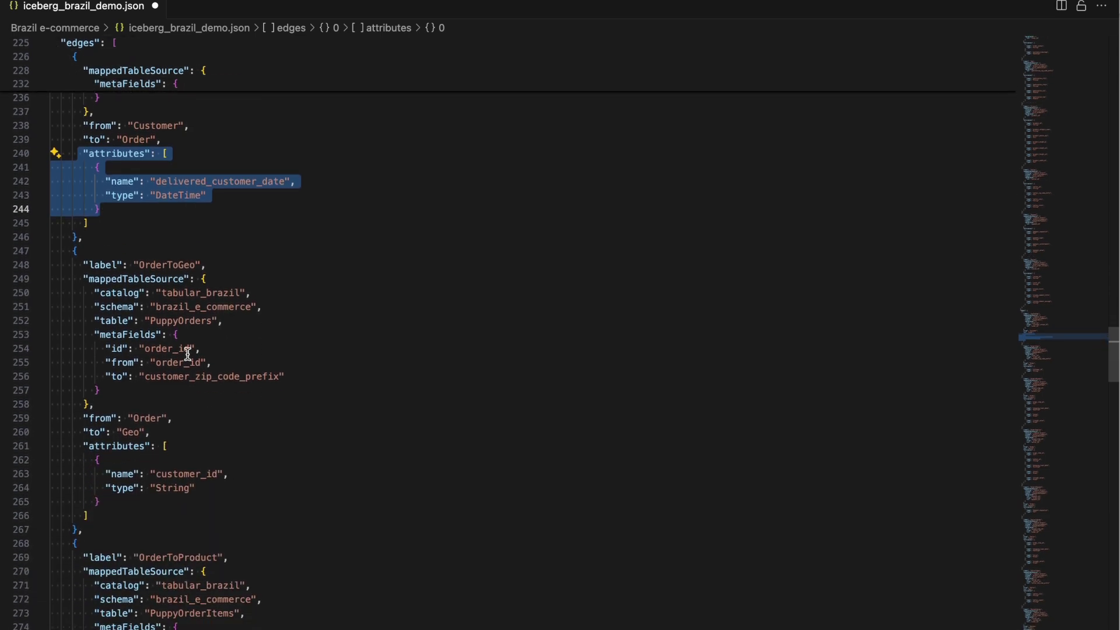
scroll(278, 392, down, 10)
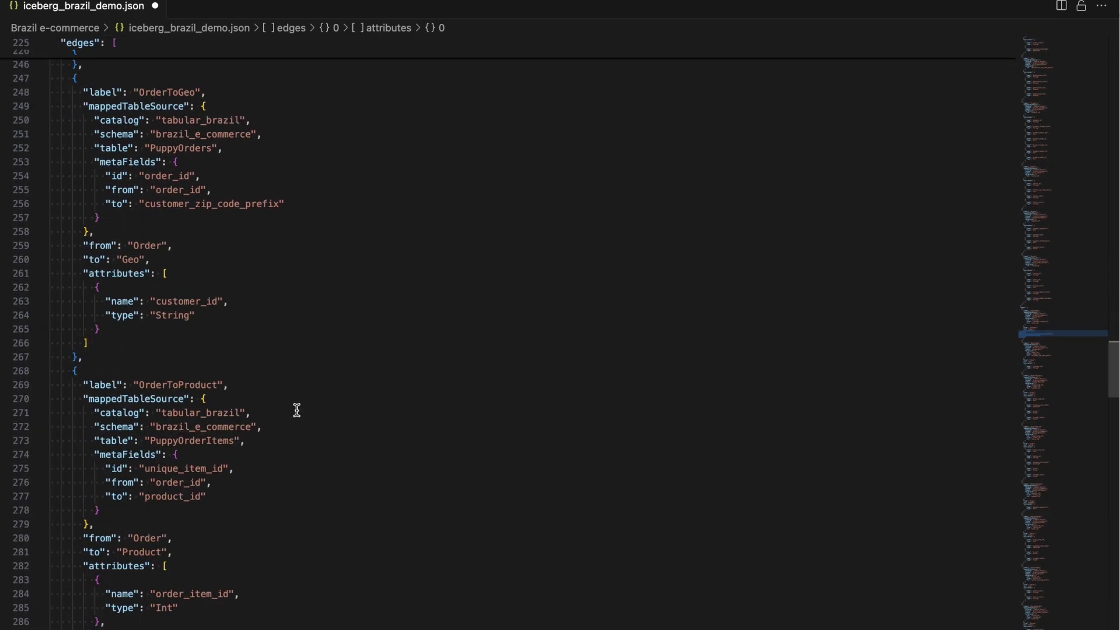
scroll(239, 361, down, 17)
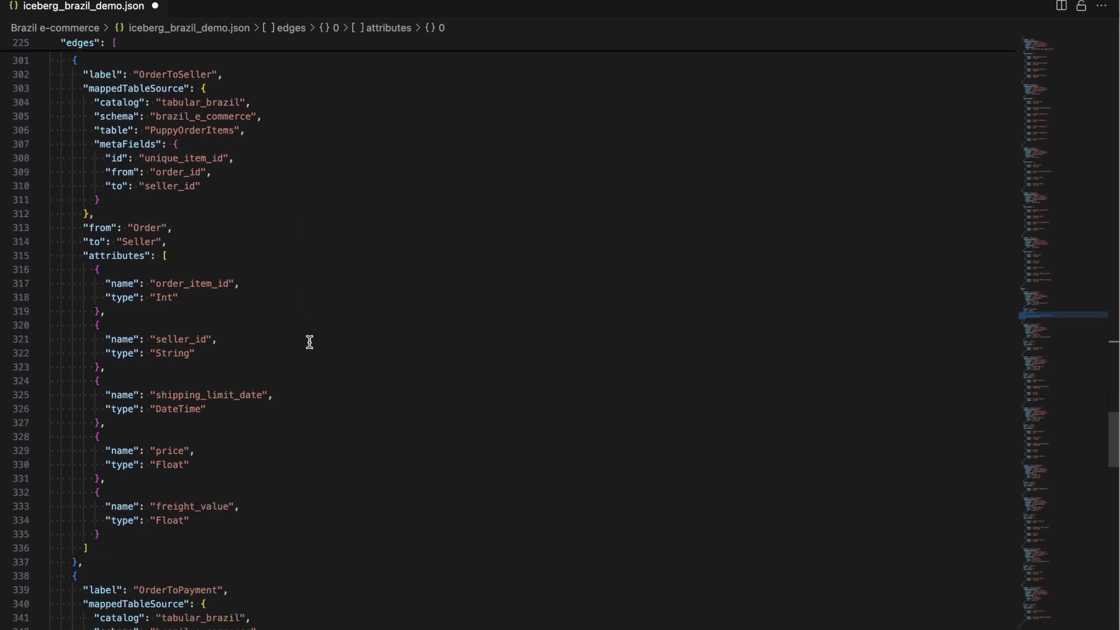
scroll(332, 398, down, 15)
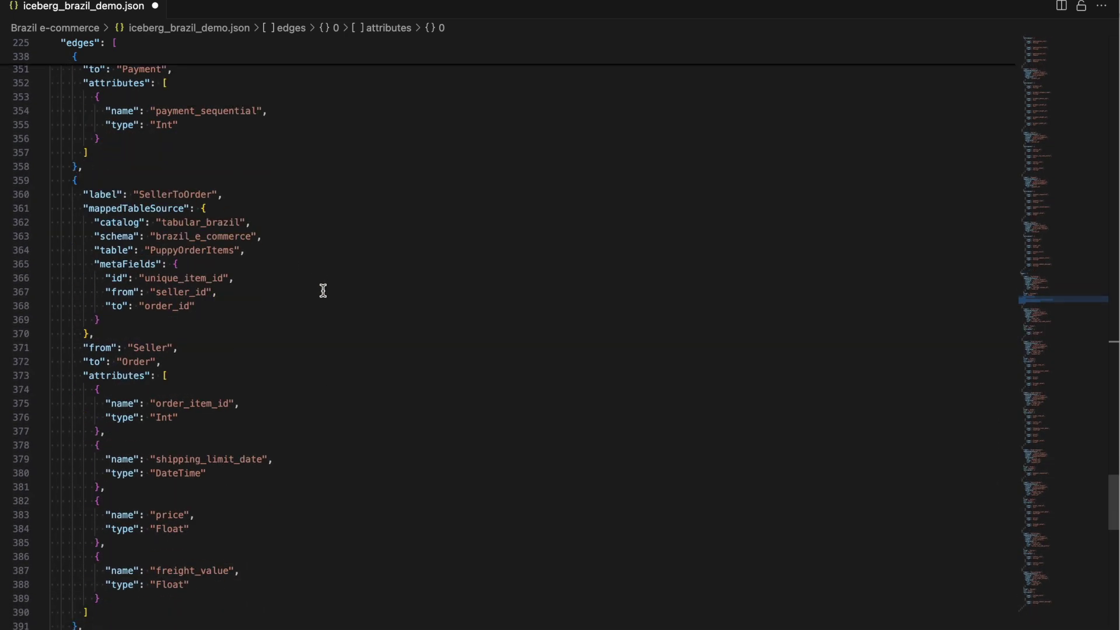
scroll(251, 345, down, 9)
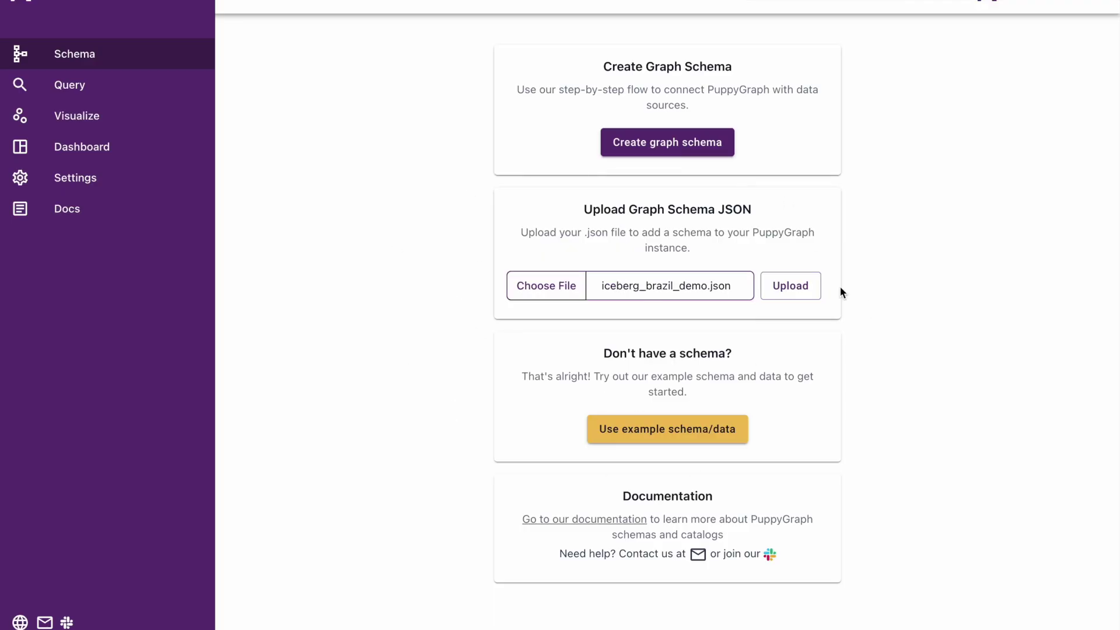
- Upload iceberg_brazil_demo.json as the graph schema in the PuppyGraph web UI and open the Gremlin query page
click(804, 296)
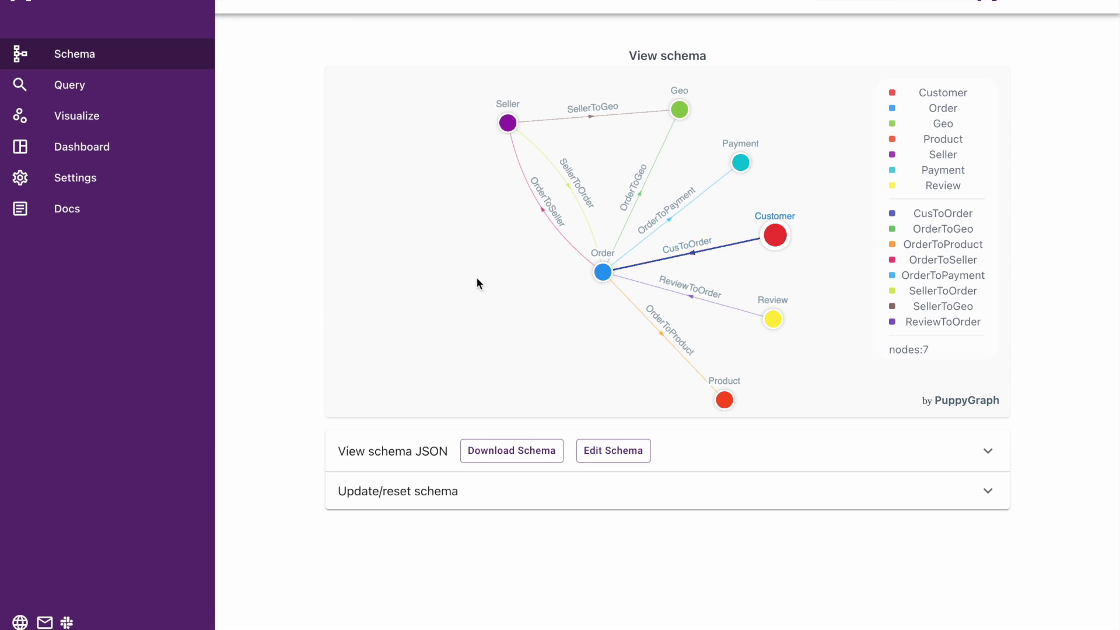
scroll(952, 286, down, 1)
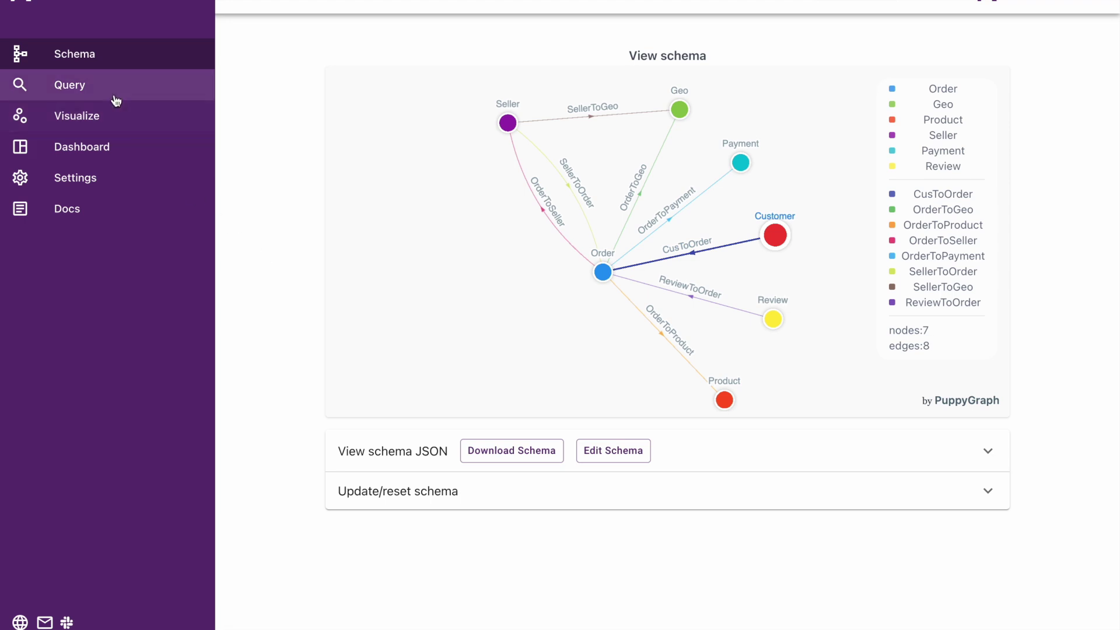
click(84, 71)
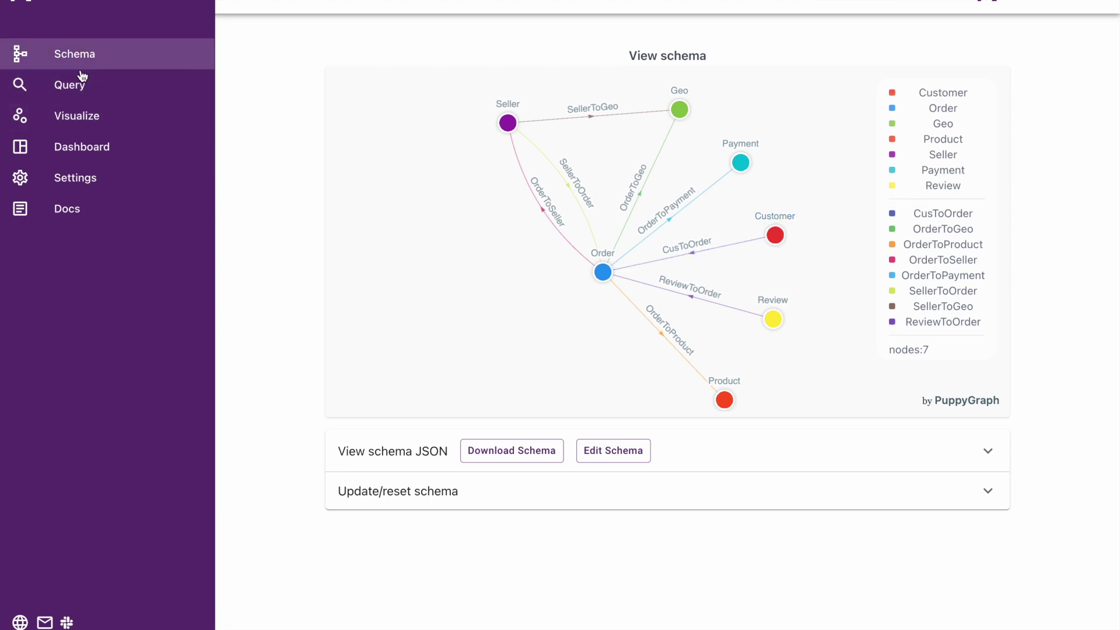
click(82, 84)
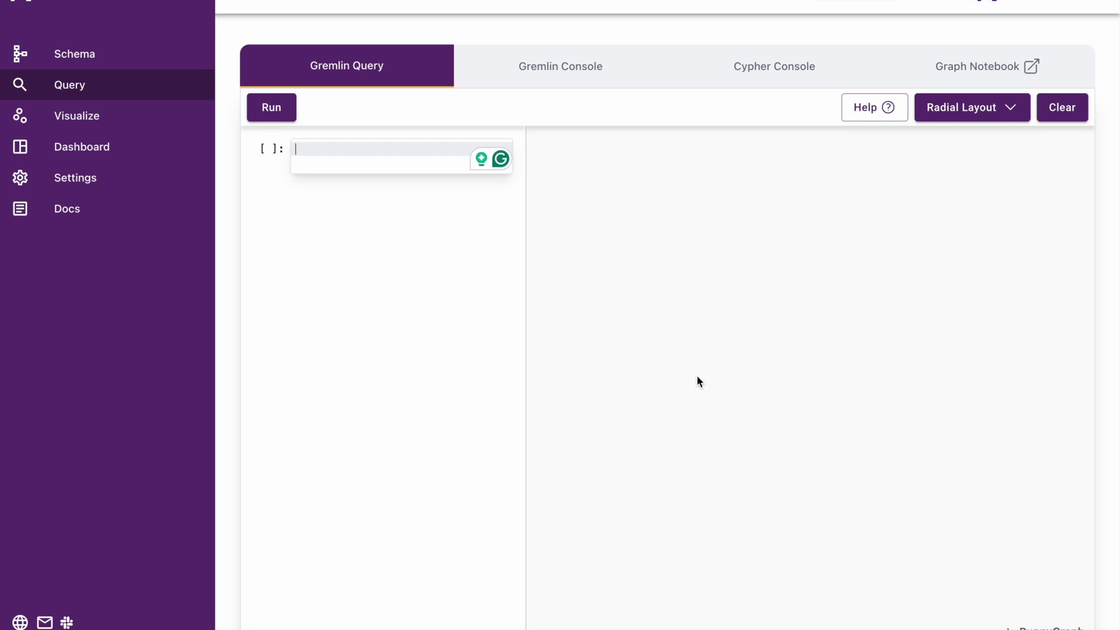
- Enter the sample query g.V().limit(10).outE().inV().path(), look at the Gremlin and Cypher consoles, and return to the Gremlin query editor
text(g.V().limit(10).   out().out().path())
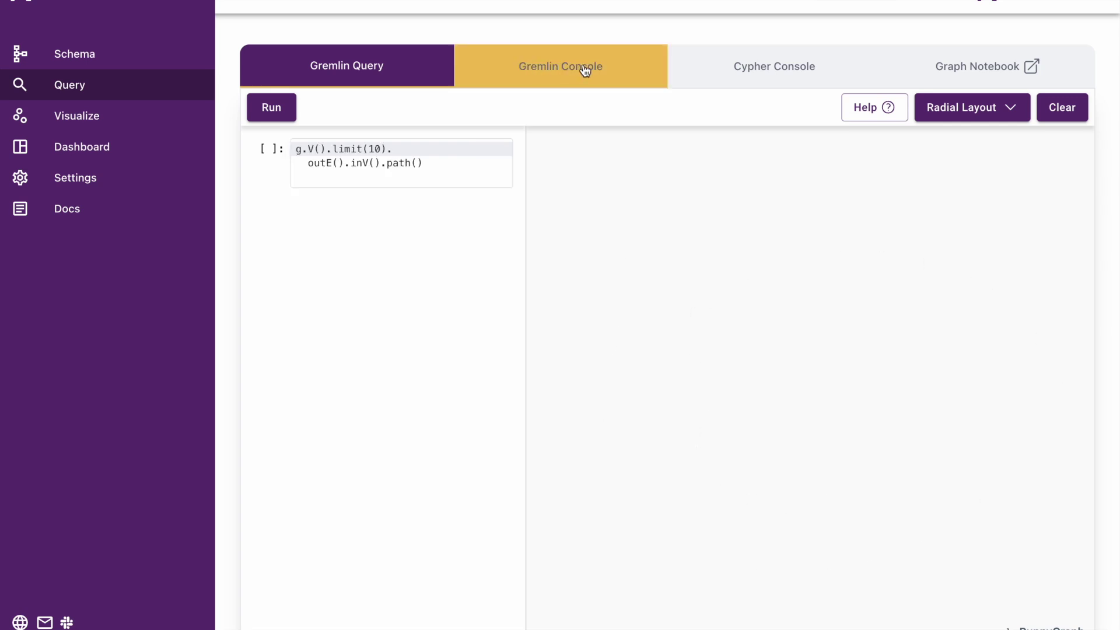
click(583, 68)
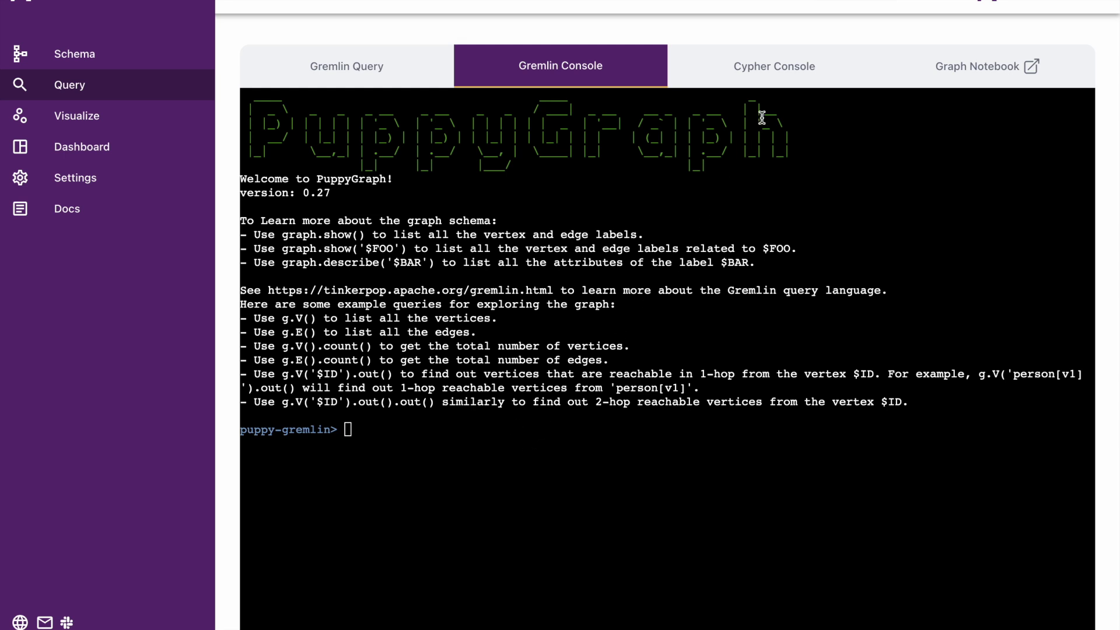
click(775, 84)
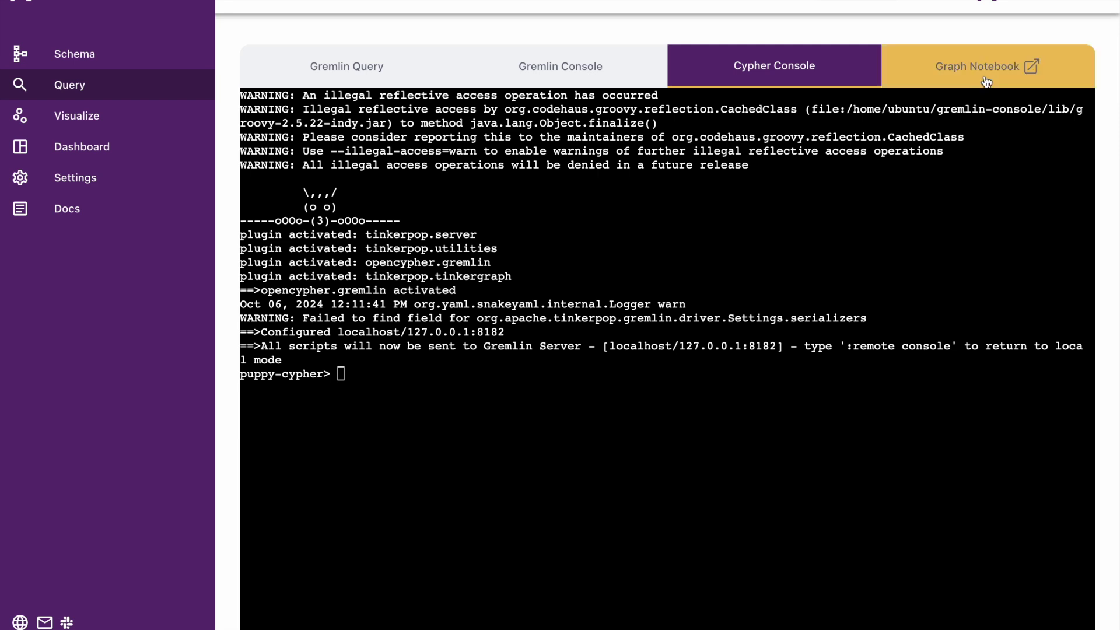
click(345, 69)
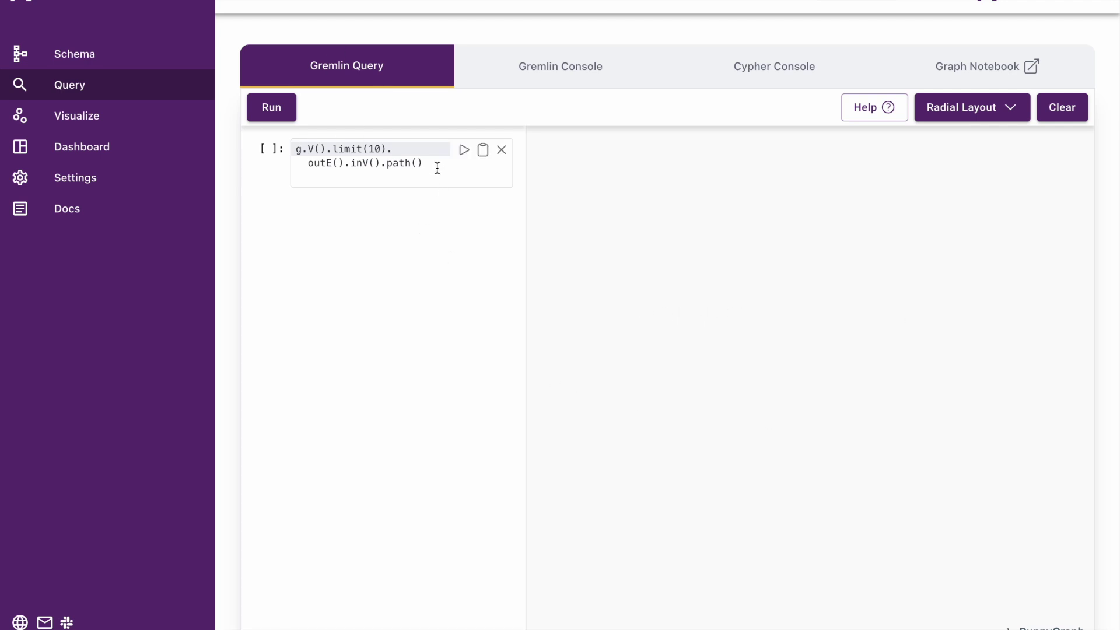
- Replace the query with one counting orders by seller_city and seller_state through OrderToSeller, limited to the top 10, run it and expand the result
drag(438, 165, 271, 144)
text(g.V().hasLabel('Order')  .out('OrderToSeller').hasLabel('Seller')   .map{ it.get().value('seller_city') + ", " + it.get().value('seller_state') }   .groupCount()   .order(local).by(values, desc)   .unfold()   .limit(10)   .project('location', 'count')     .by(keys)     .by(values))
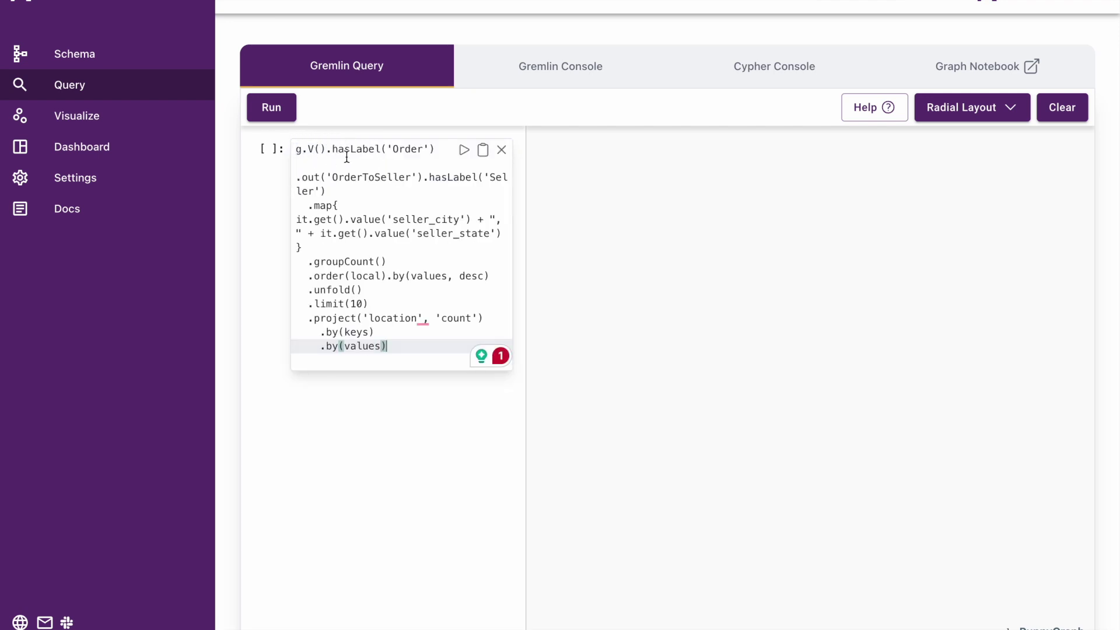
mouse_move(389, 203)
drag(381, 302, 310, 302)
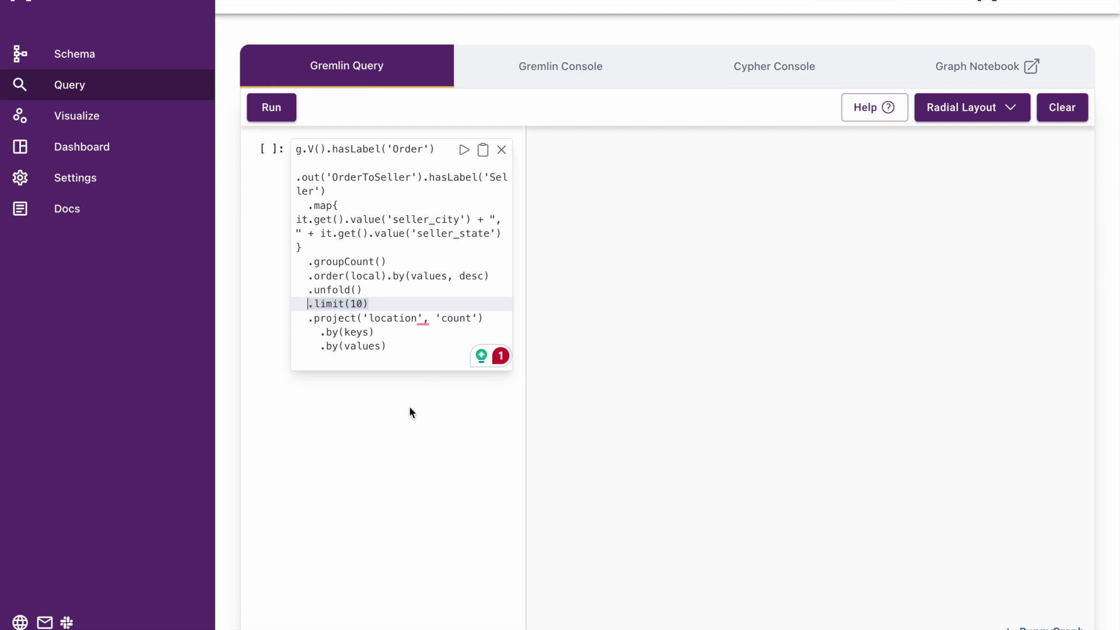
click(463, 150)
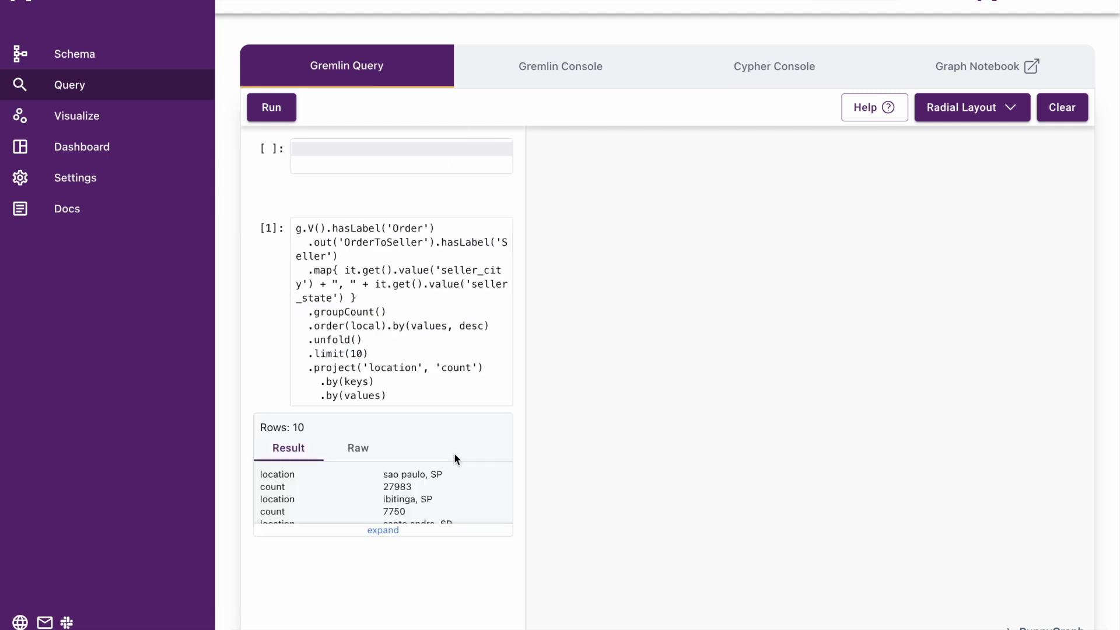
scroll(460, 454, down, 1)
click(383, 491)
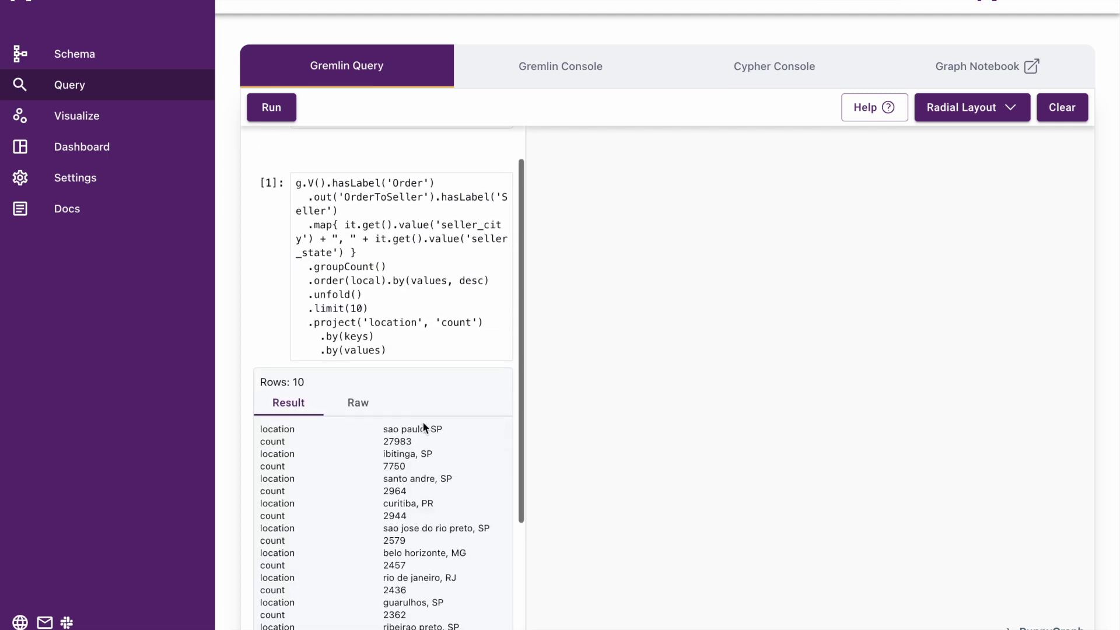
scroll(423, 427, down, 2)
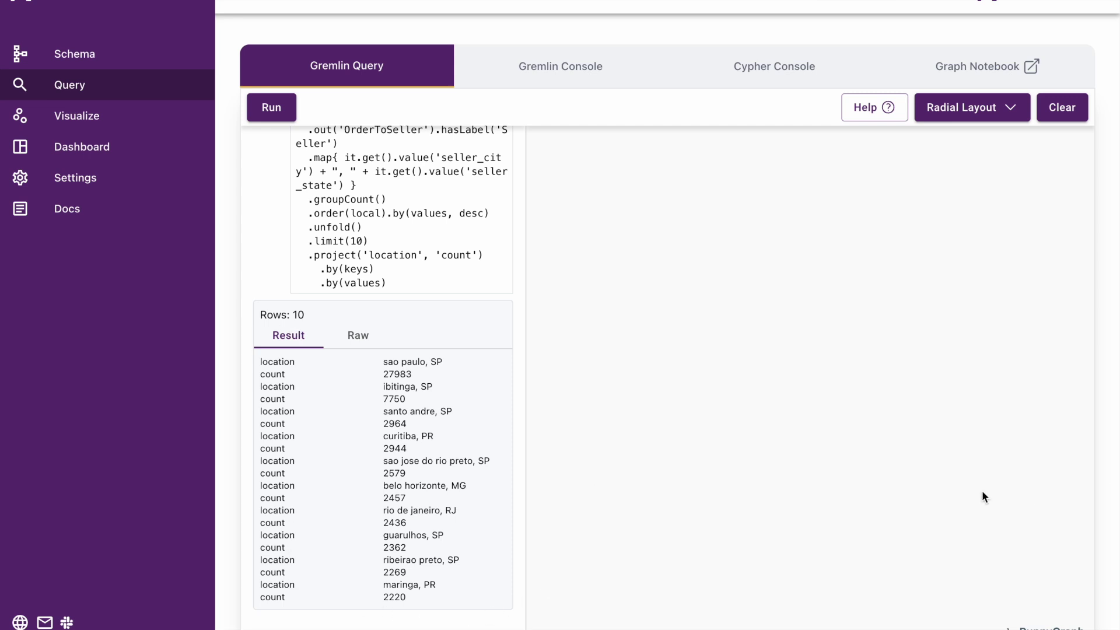
- Query the top 10 product_category_name values by number of OrderToProduct edges, projected as category and count, and expand the result
scroll(460, 416, up, 3)
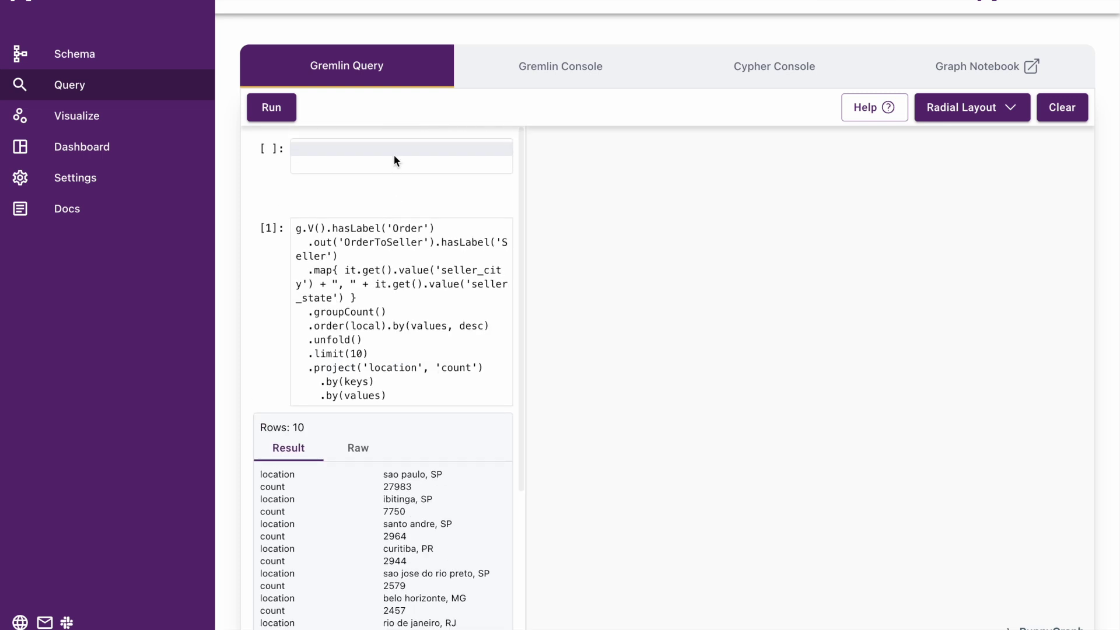
text(g.E().hasLabel('OrderToProduct')   .inV().hasLabel('Product').has('product_category_name')   .groupCount().by('product_category_name')   .order(local).by(values, desc)   .unfold()   .limit(10)   .project('category', 'count')     .by(keys)     .by(values))
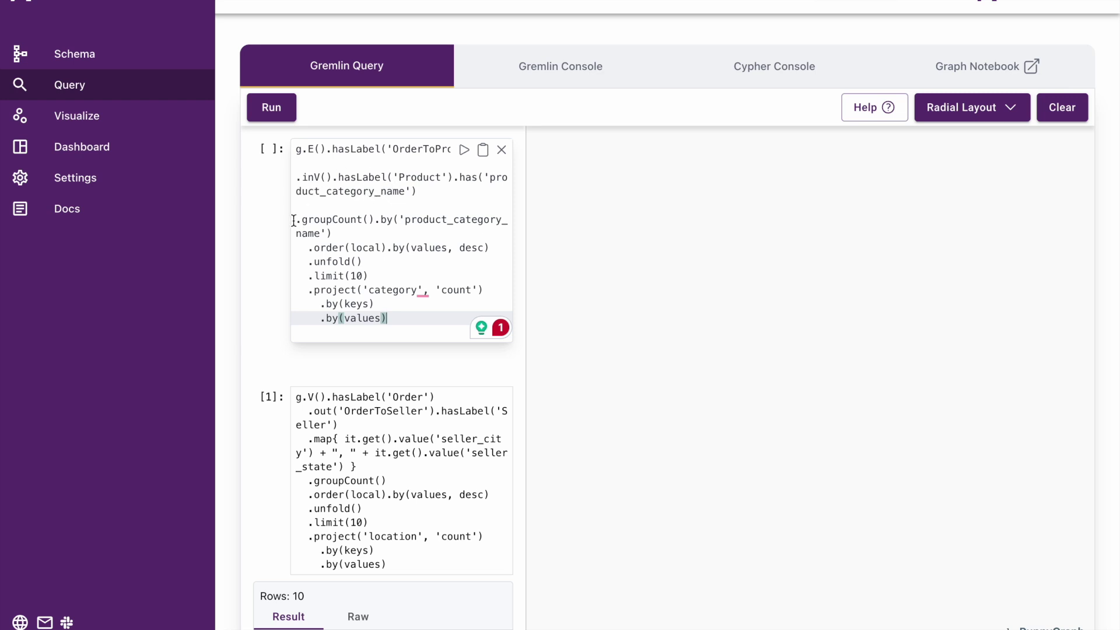
click(432, 194)
click(464, 150)
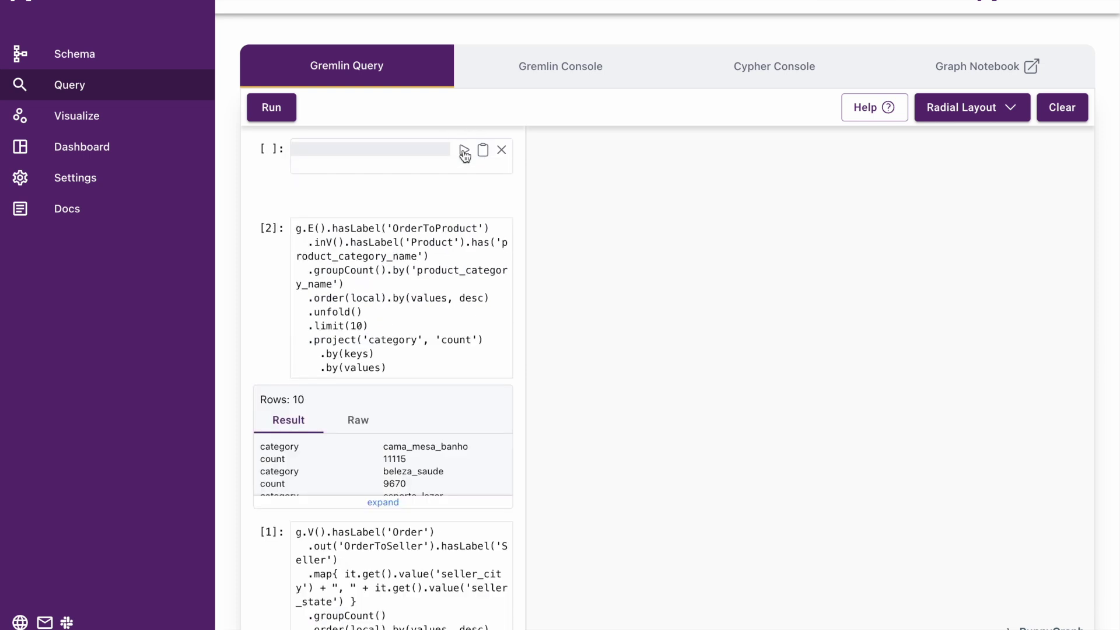
scroll(408, 292, down, 1)
click(383, 440)
scroll(414, 412, down, 2)
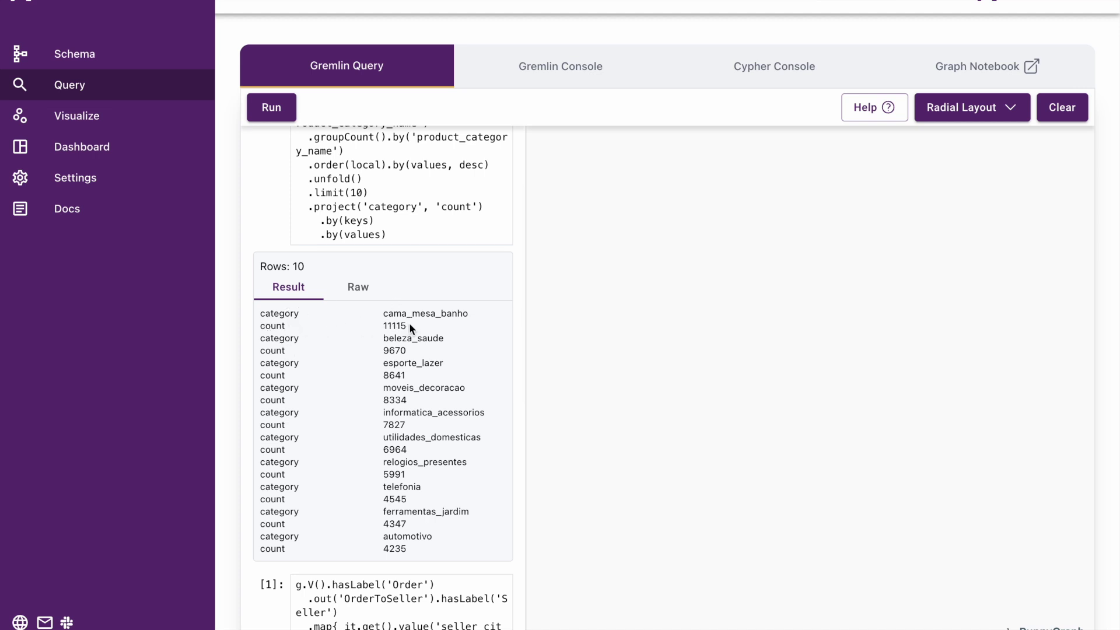
drag(409, 328, 373, 329)
- Query total_sales per seller_id by summing OrderToSeller price for orders purchased between 2017-01-01 and 2018-01-01, in descending order, and expand the result
scroll(376, 327, up, 3)
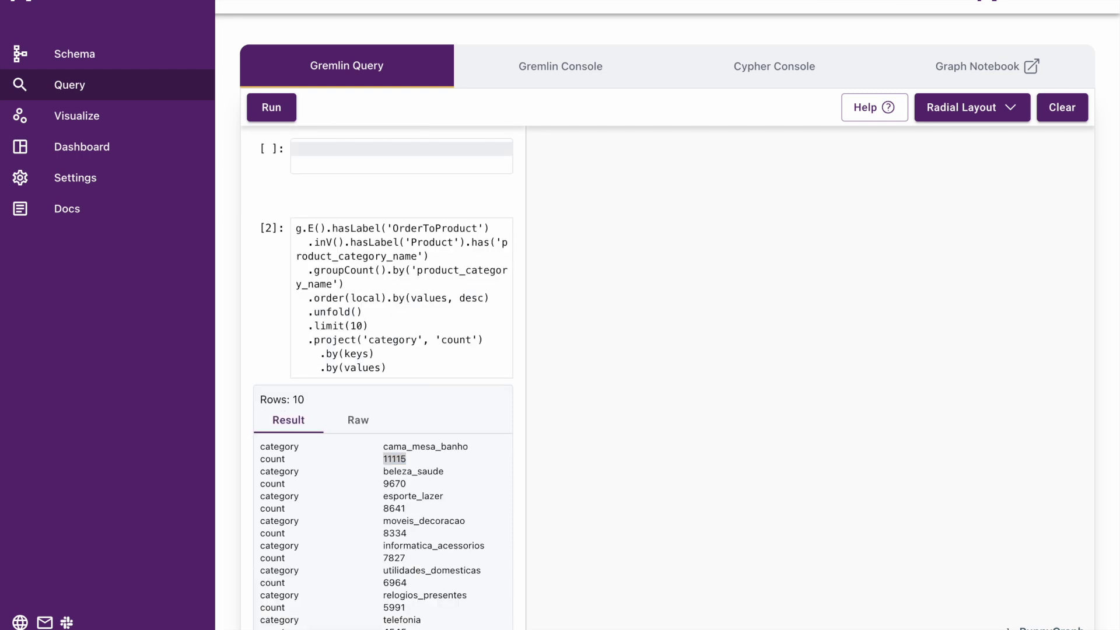
click(319, 150)
text(g.V().hasLabel('Order').has('purchase_timestamp', between('2017-01-01', '2018-01-01'))   .outE('OrderToSeller')   .group().by('seller_id')     .by(values('price').sum())   .order(local).by(values, desc)   .unfold()   .project('seller_id', 'total_sales')     .by(keys)     .by(values))
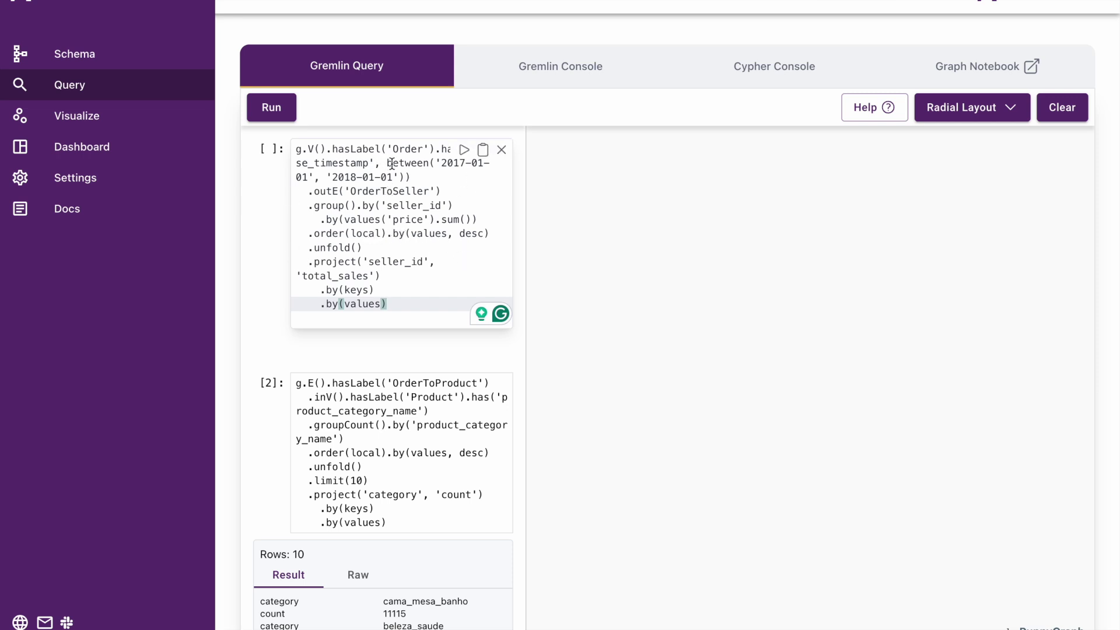
click(444, 165)
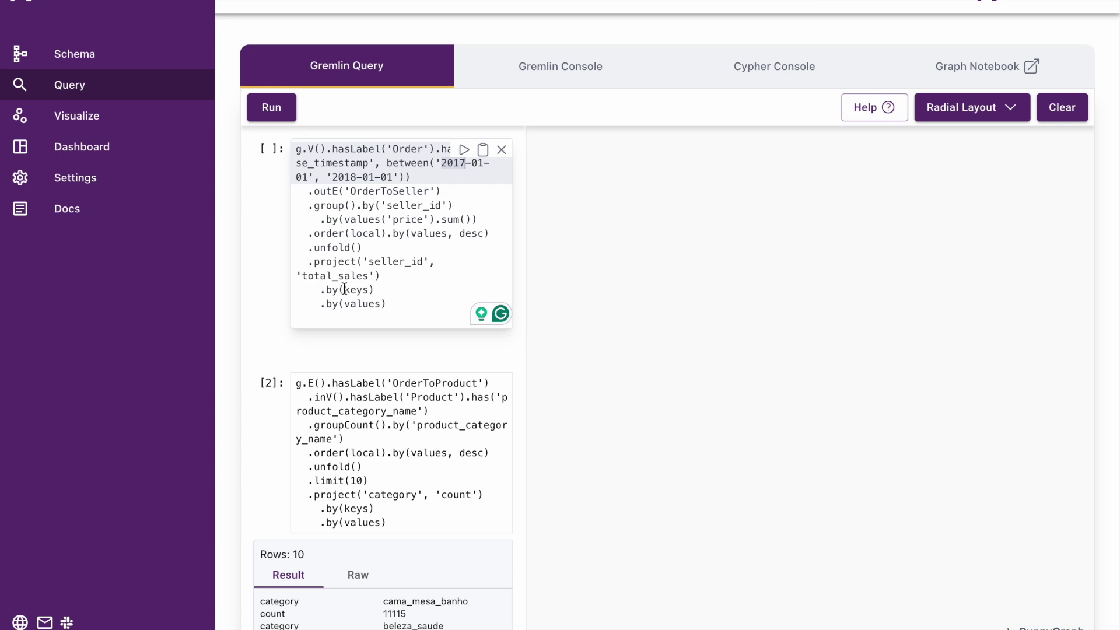
click(464, 149)
scroll(387, 416, down, 2)
click(386, 417)
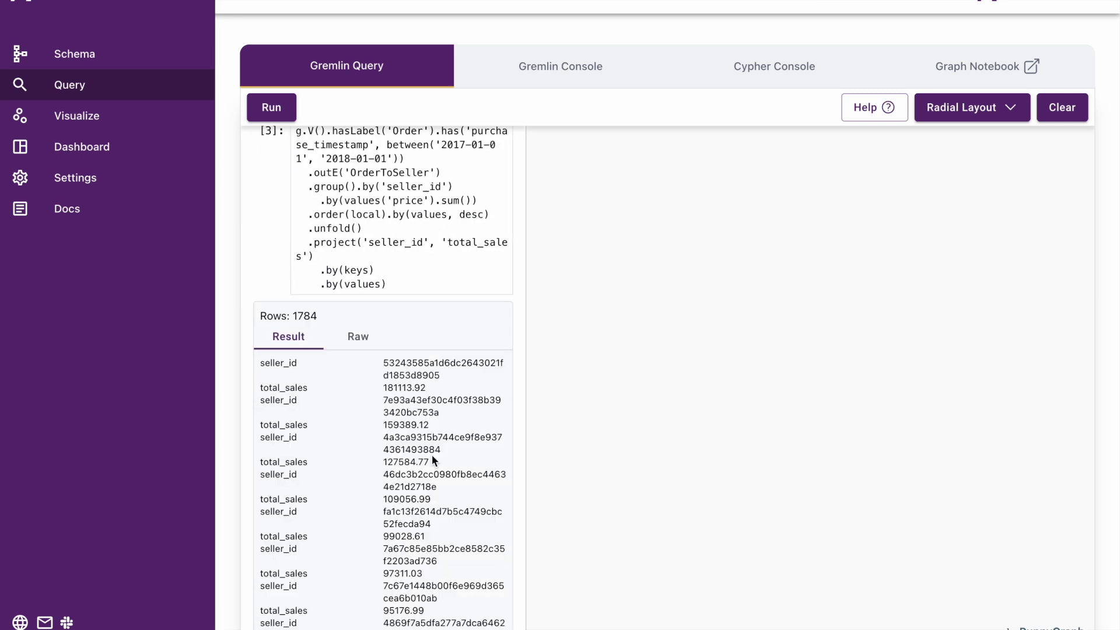
scroll(431, 453, down, 2)
drag(440, 294, 381, 306)
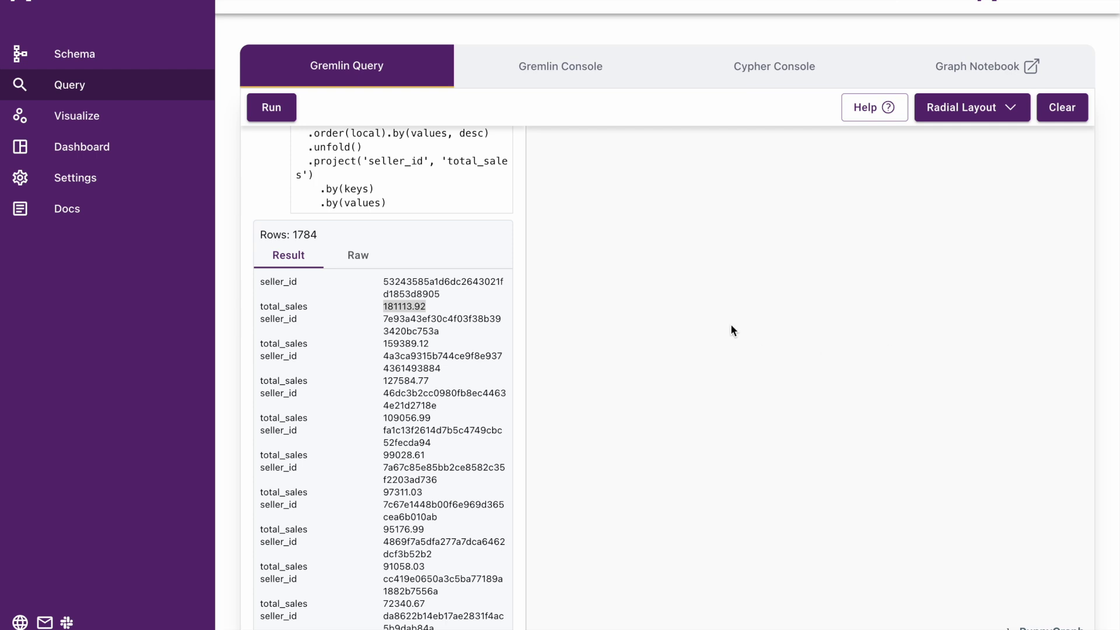
- Run a query counting products ordered by customers in sao paulo, grouped by product_id and projected as sales_count in descending order
scroll(457, 201, up, 3)
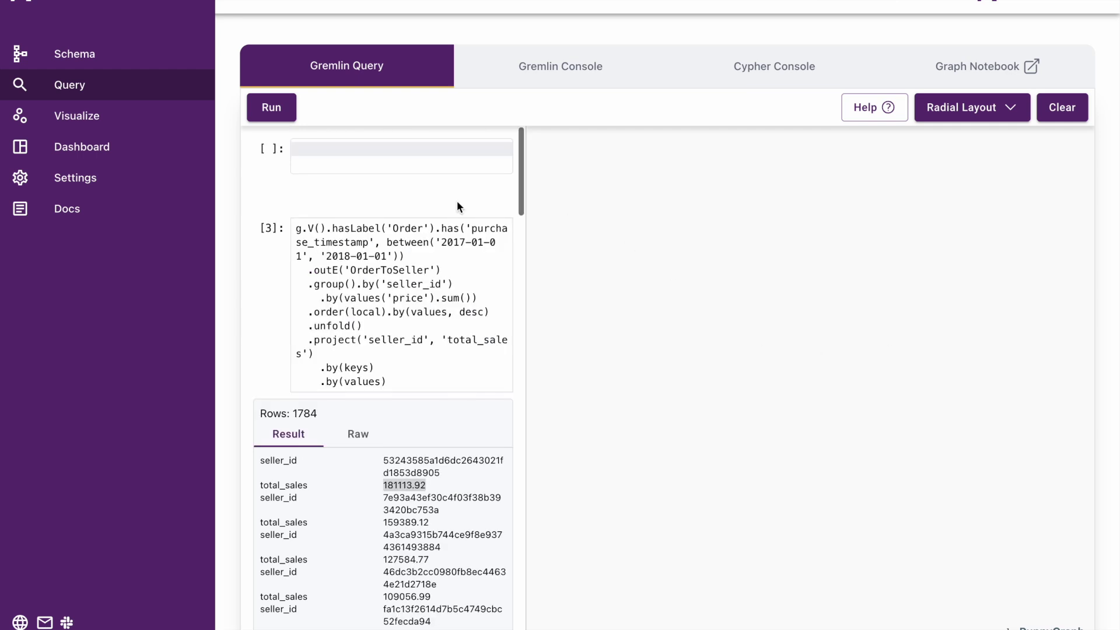
click(369, 151)
text(g.V().hasLabel('Customer').has('customer_city', 'sao paulo')   .out('CusToOrder')   .out('OrderToProduct')   .groupCount().by('product_id')   .order(local).by(values, desc)   .unfold()   .project('product_id', 'sales_count')     .by(keys)     .by(values))
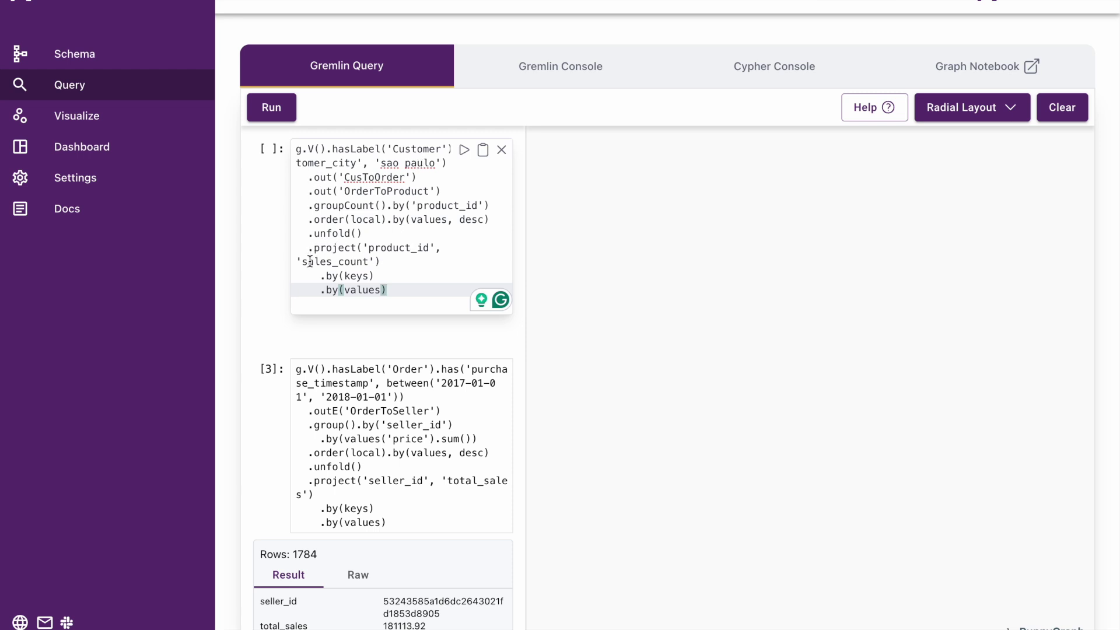
click(464, 150)
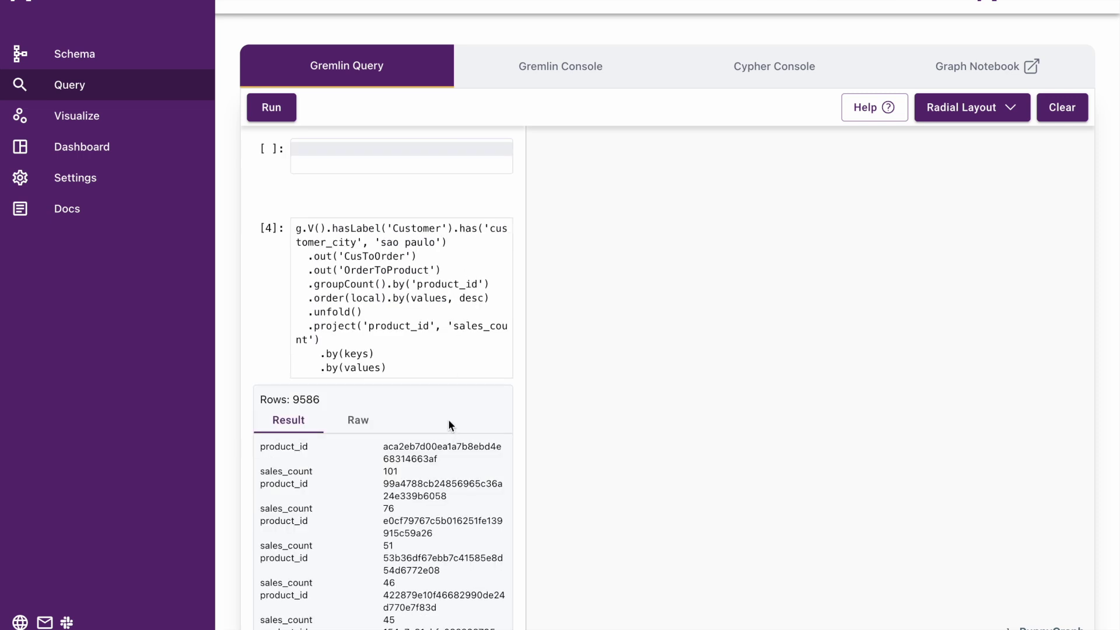
- Examine the product_id and sales_count rows for the sao paulo query, starting with the best-selling product
scroll(448, 420, down, 3)
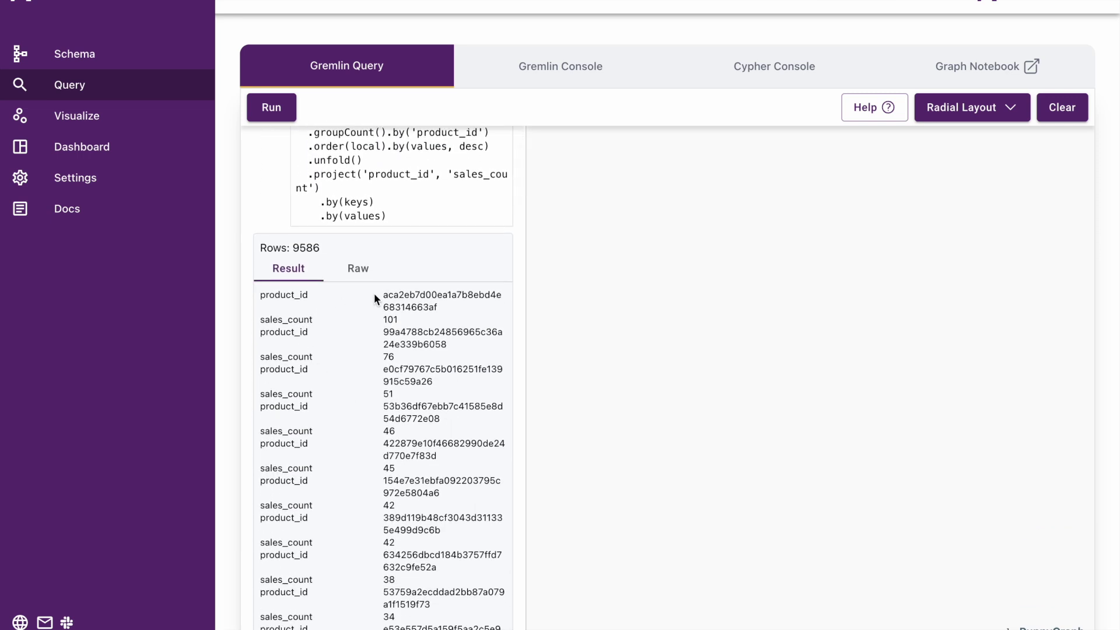
drag(392, 293, 310, 319)
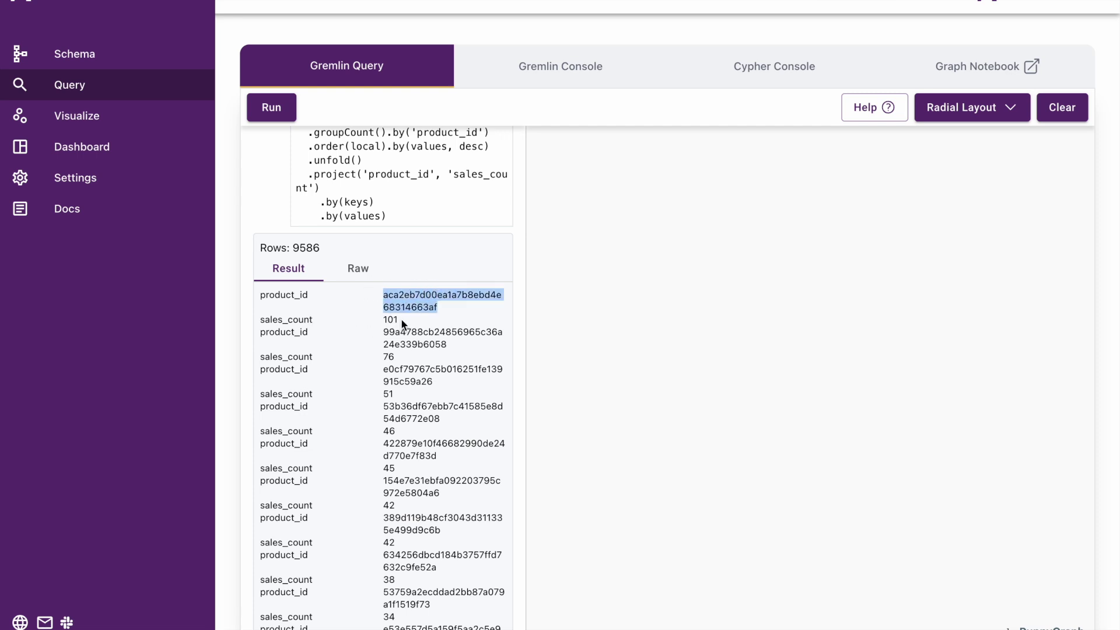
double_click(385, 321)
scroll(418, 363, down, 1)
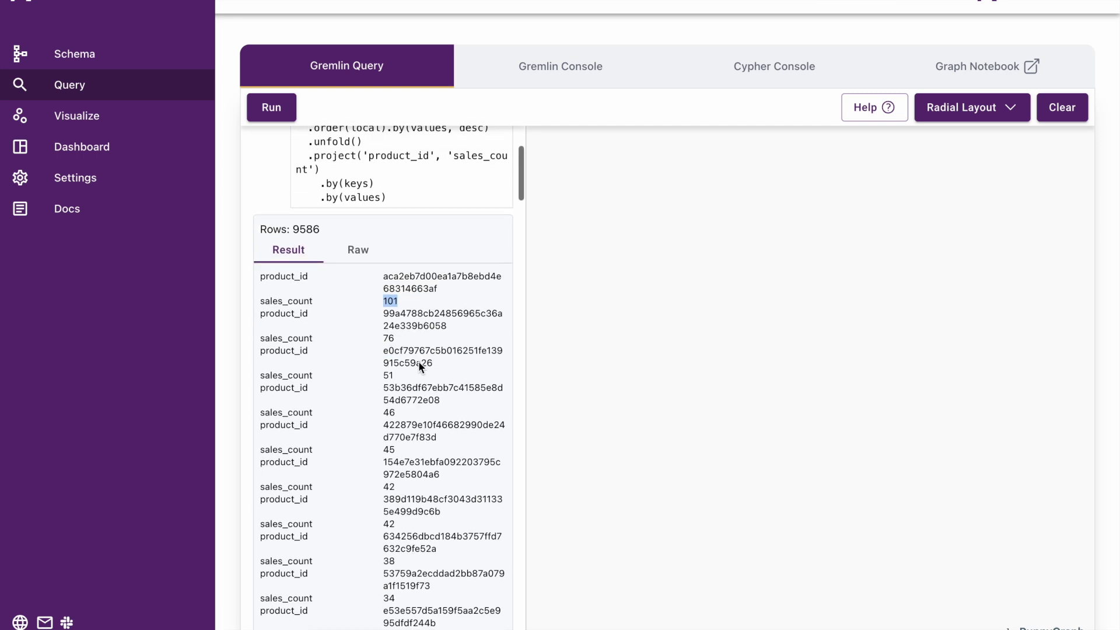
scroll(418, 363, up, 2)
scroll(418, 362, down, 3)
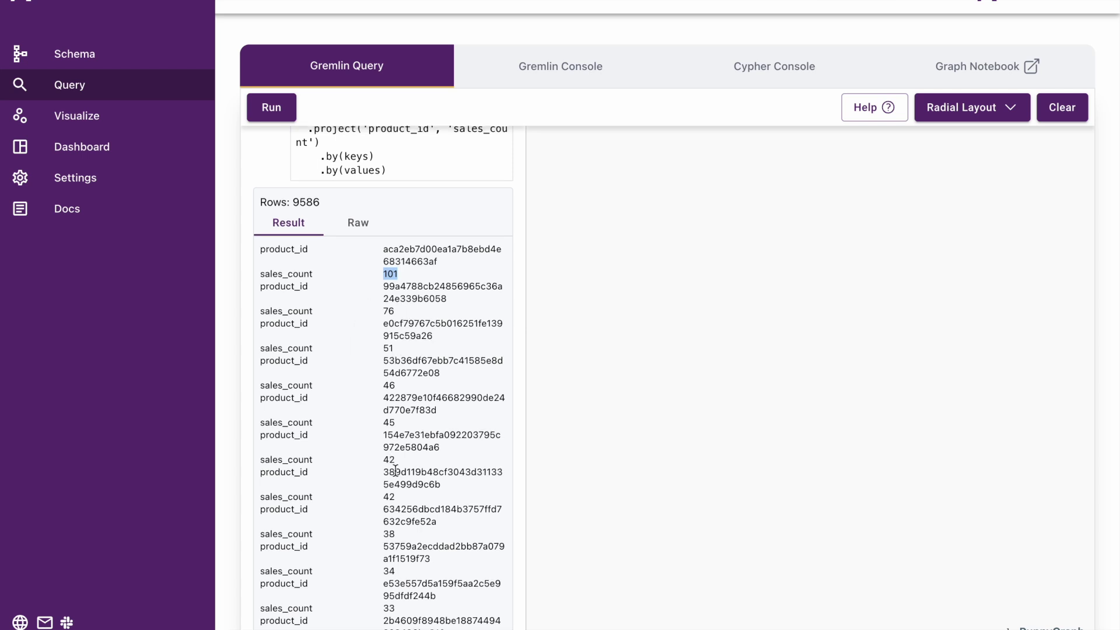
scroll(395, 470, down, 8)
scroll(395, 470, down, 3)
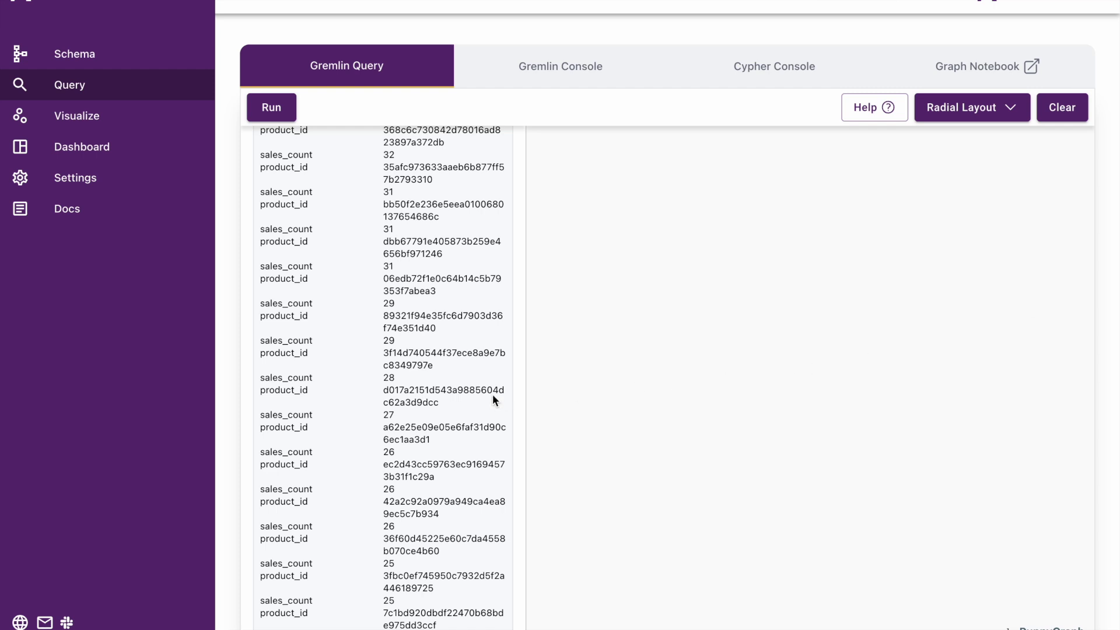
scroll(492, 399, up, 15)
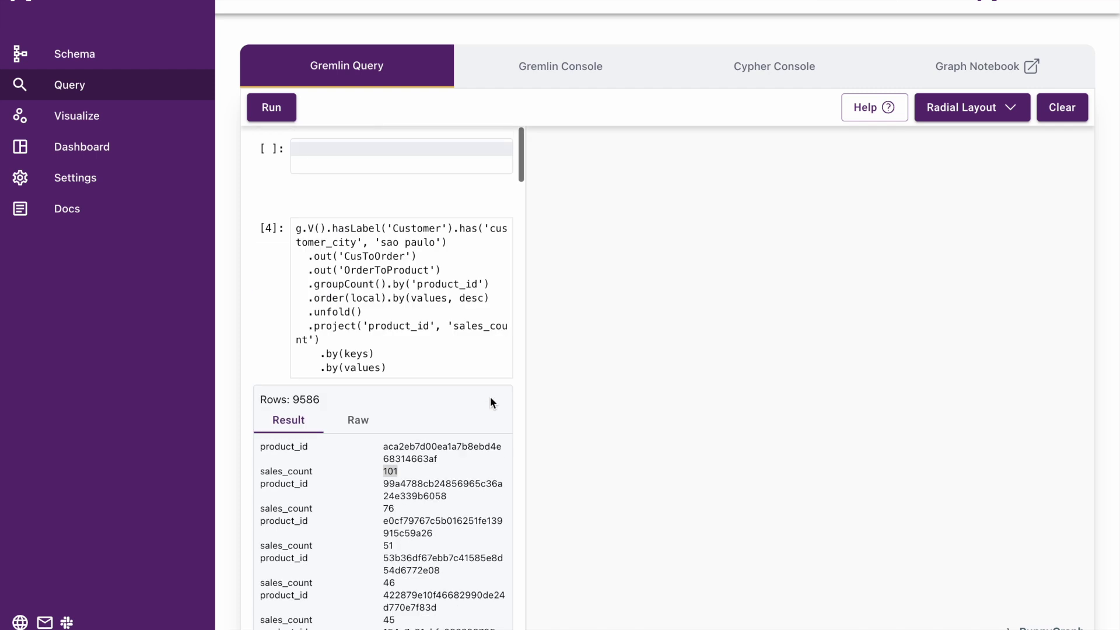
- Query sellers with at least 10 reviews and an average review_score above 4, ordered by descending average, and look through the returned sellers and reviews
click(362, 151)
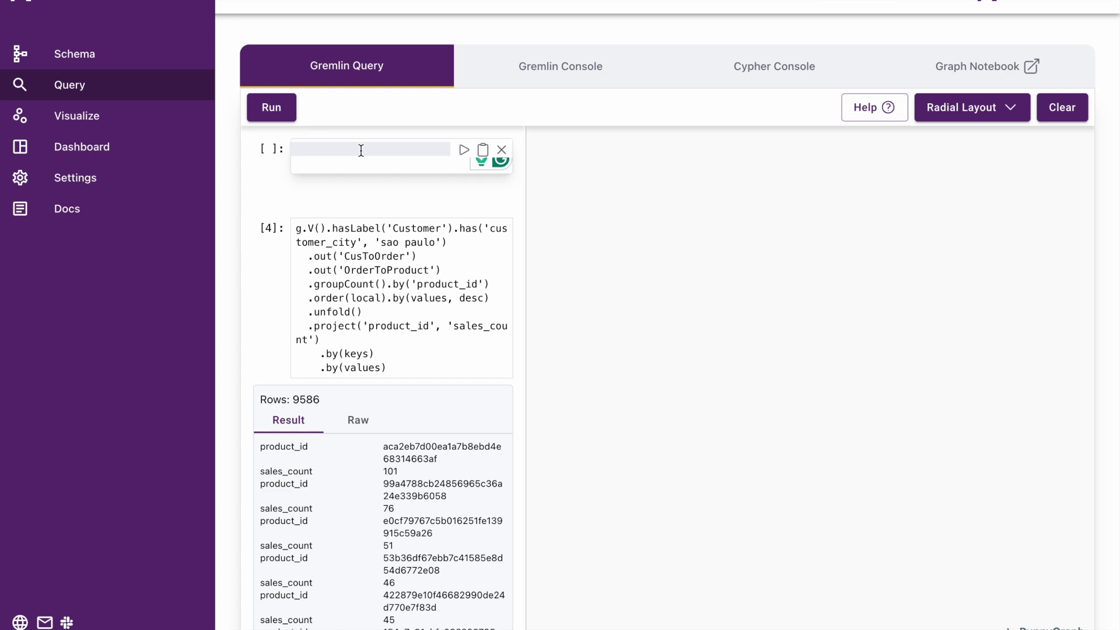
text(g.V().hasLabel('Seller')   .as('seller')   .in('OrderToSeller')   .in('ReviewToOrder')   .group()     .by(select('seller'))     .by(__.values('review_score').fold())   .unfold()   .project('seller', 'reviews')     .by(select(keys))     .by(select(values))   .filter(select('reviews').count(local).is(gte(10)))   .as('filtered_sellers')   .map(     __.select('reviews')       .unfold()       .mean()       .fold()       .coalesce(__.unfold(), __.constant(0))   )   .as('average')   .select('filtered_sellers', 'average')   .filter(select('average').unfold().is(gt(4)))   .order()     .by(select('average'), desc)   .select('filtered_sellers'))
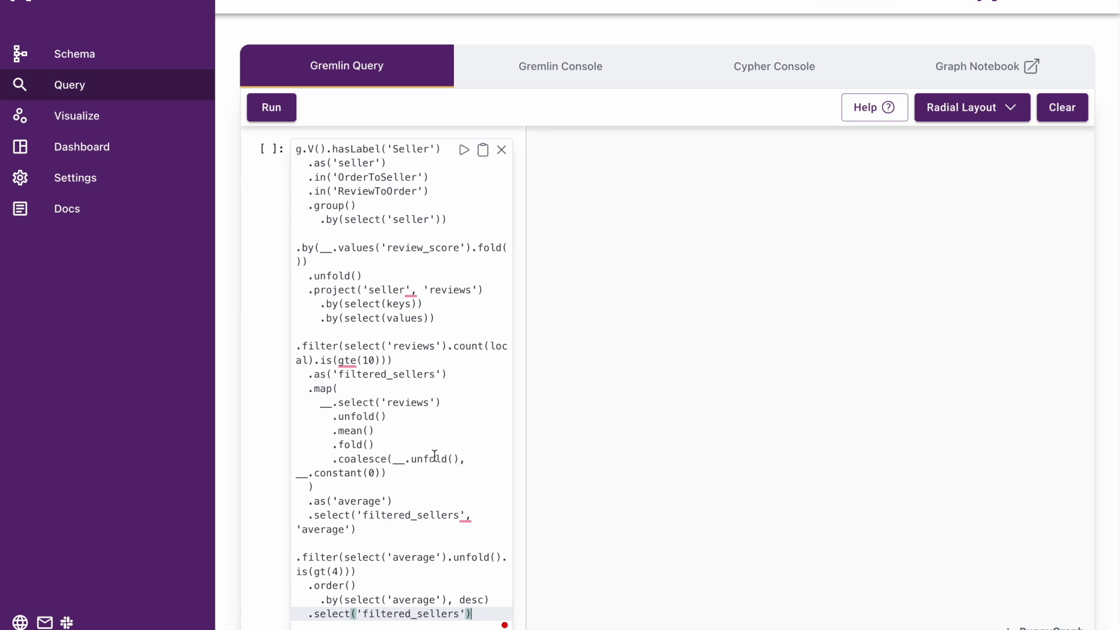
scroll(435, 455, down, 1)
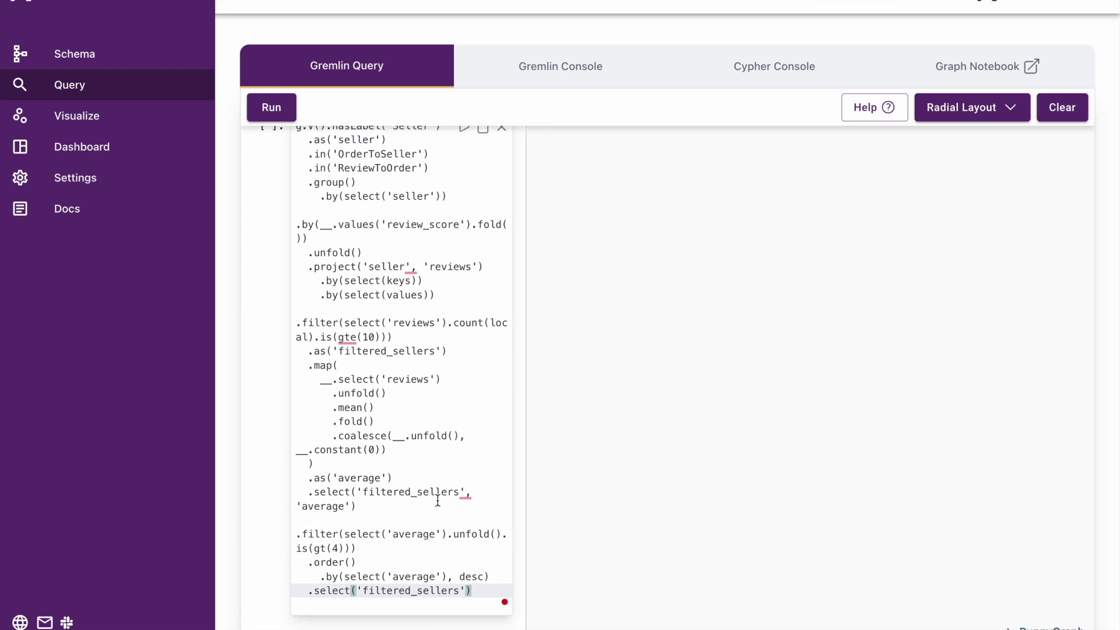
scroll(451, 263, up, 1)
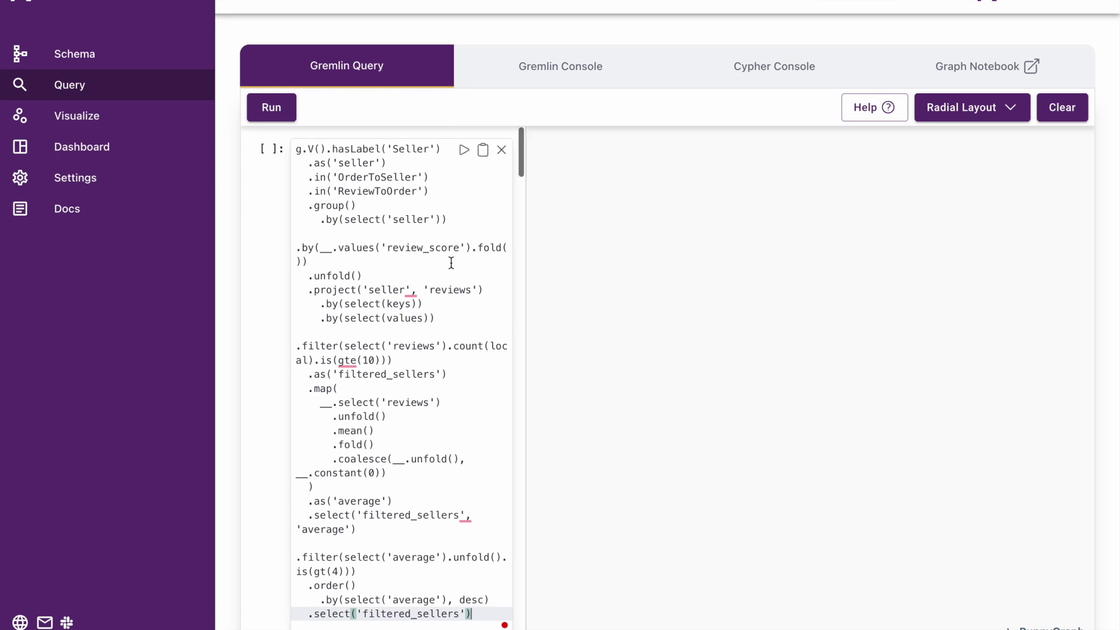
click(463, 150)
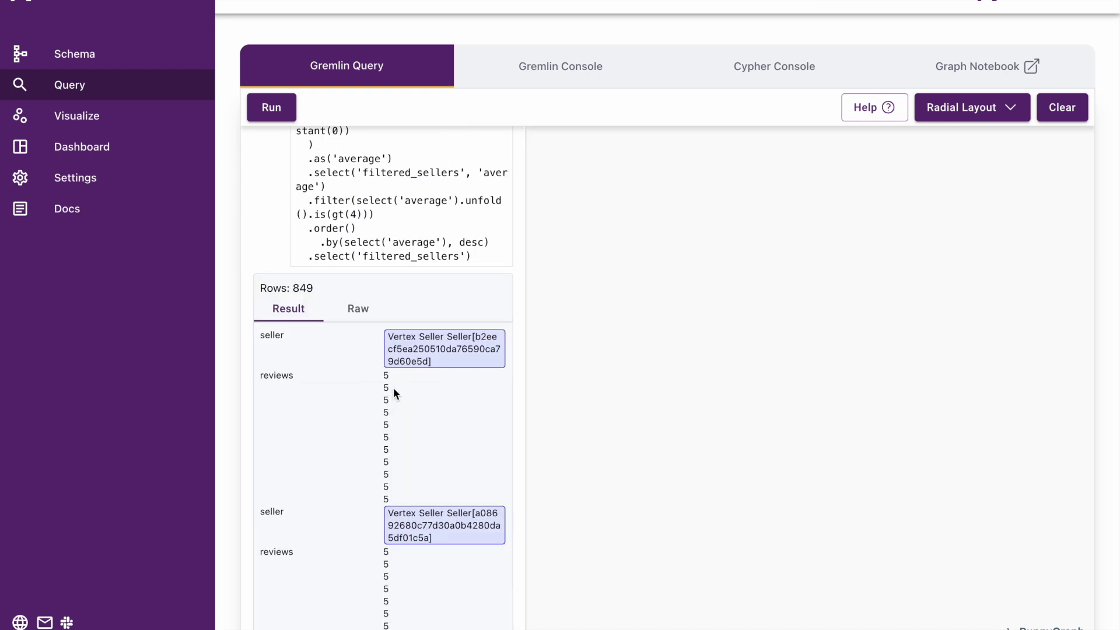
scroll(442, 414, down, 6)
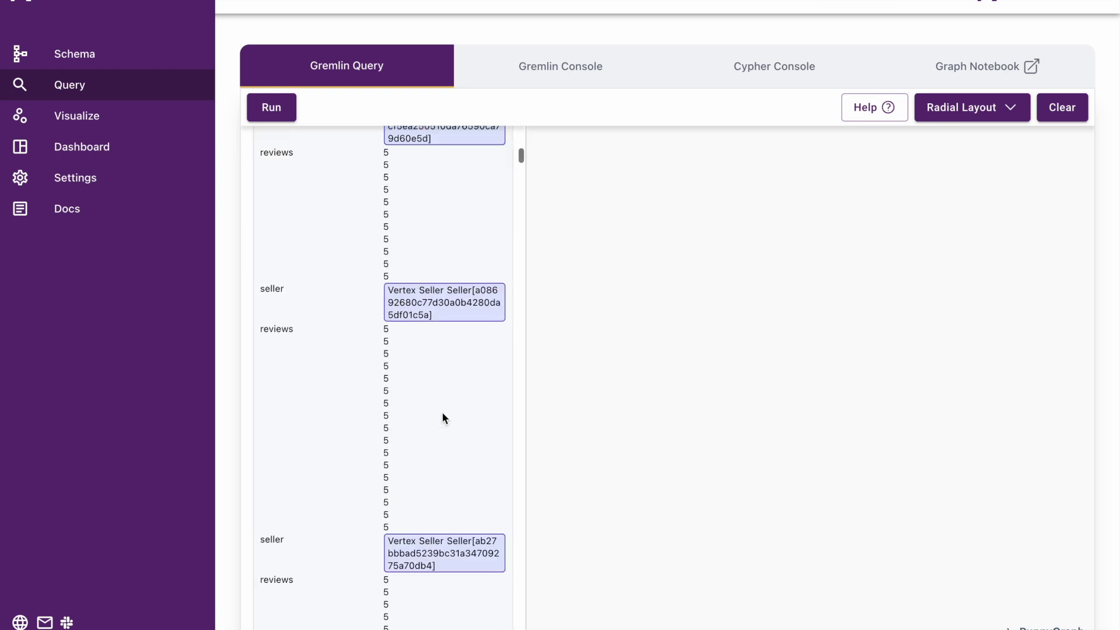
scroll(443, 411, up, 1)
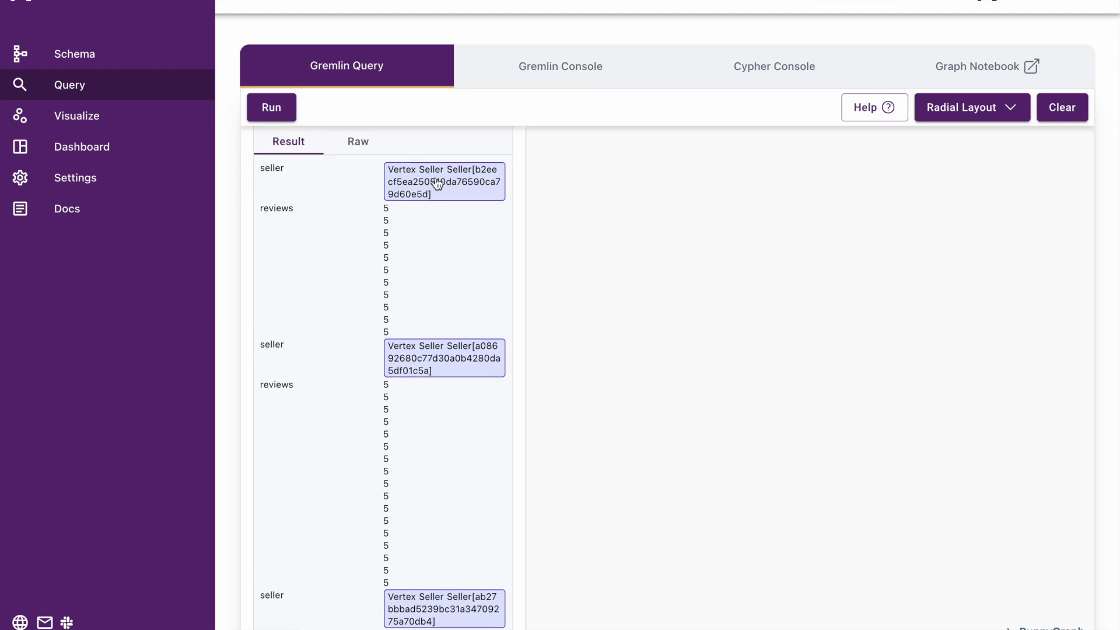
scroll(440, 236, down, 1)
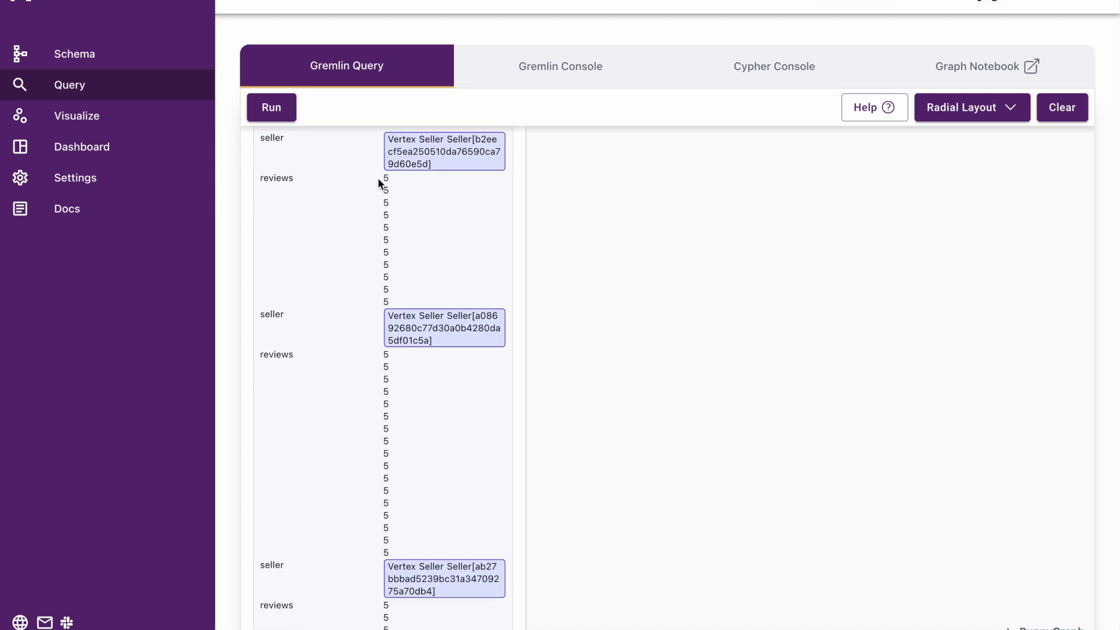
- Finish looking through the seller review results and start the full graph visualization
scroll(449, 408, down, 10)
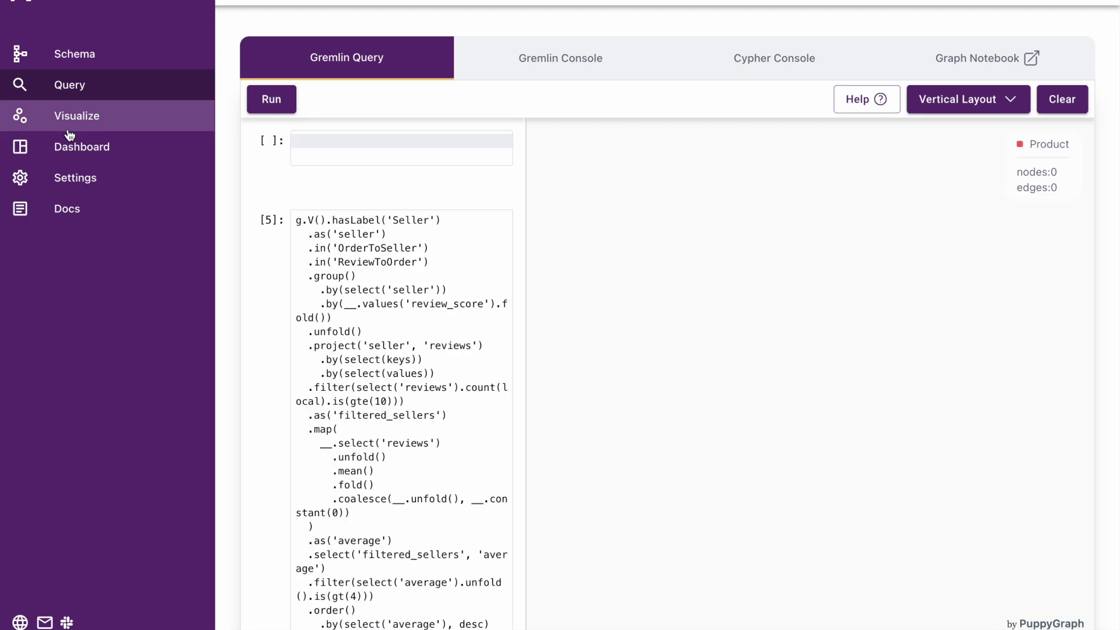
click(71, 120)
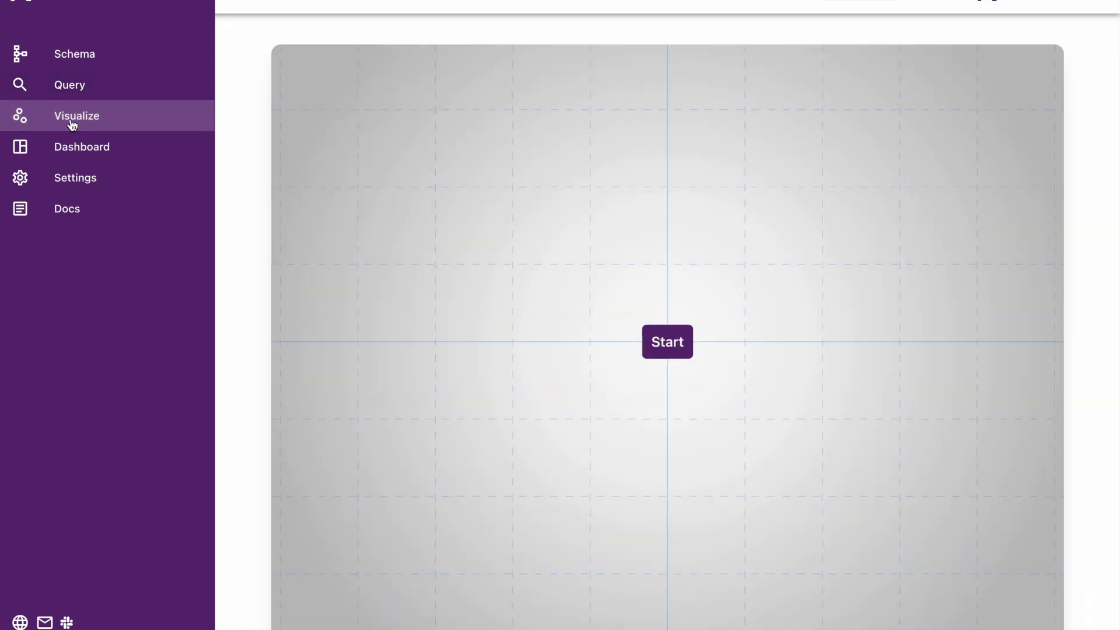
click(670, 350)
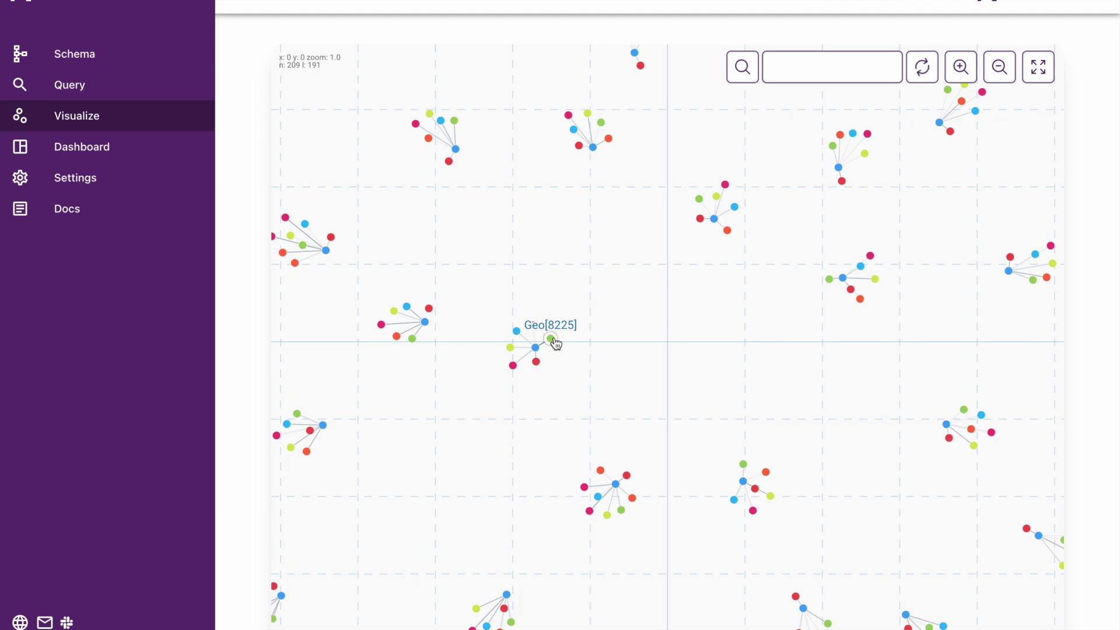
- Open an Order vertex near the middle of the visualization, expand its incoming neighbours with in(), and look over the growing clusters
click(536, 349)
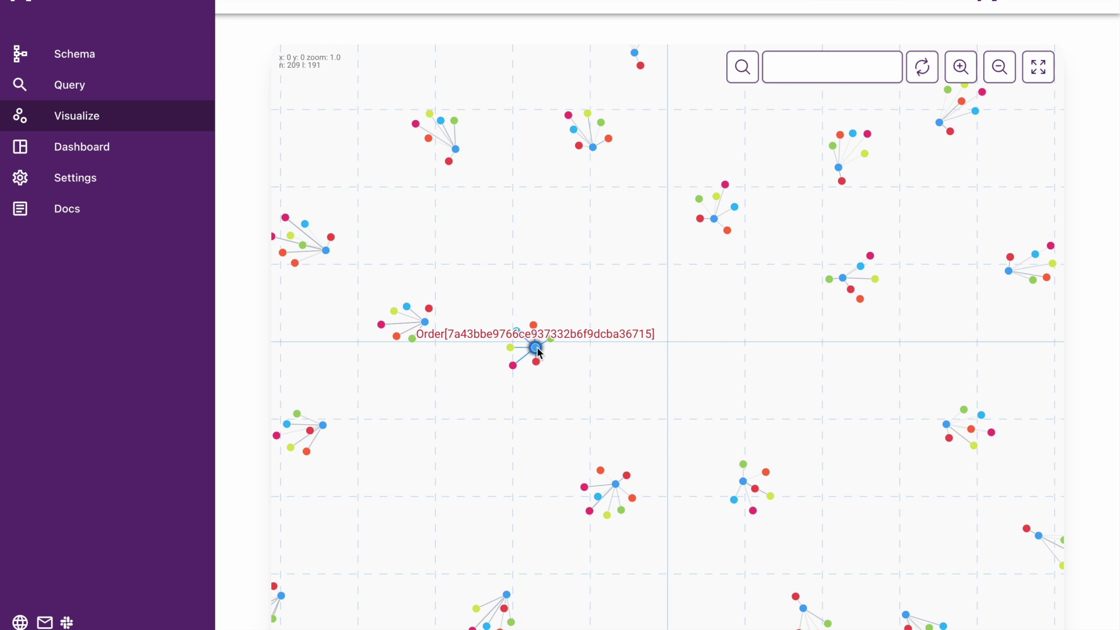
double_click(536, 349)
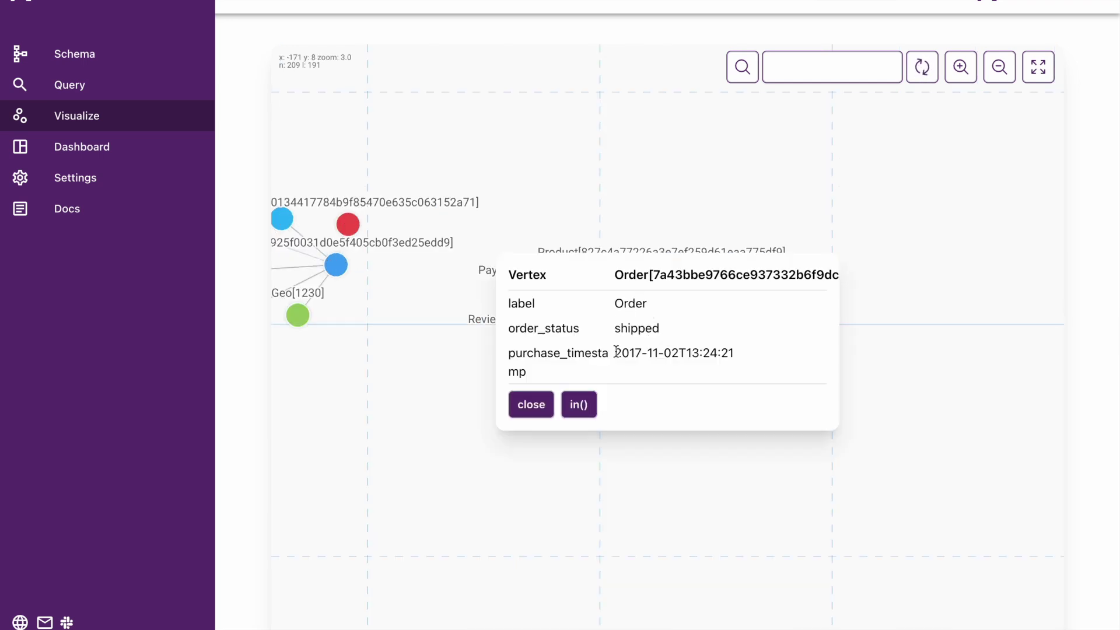
click(581, 404)
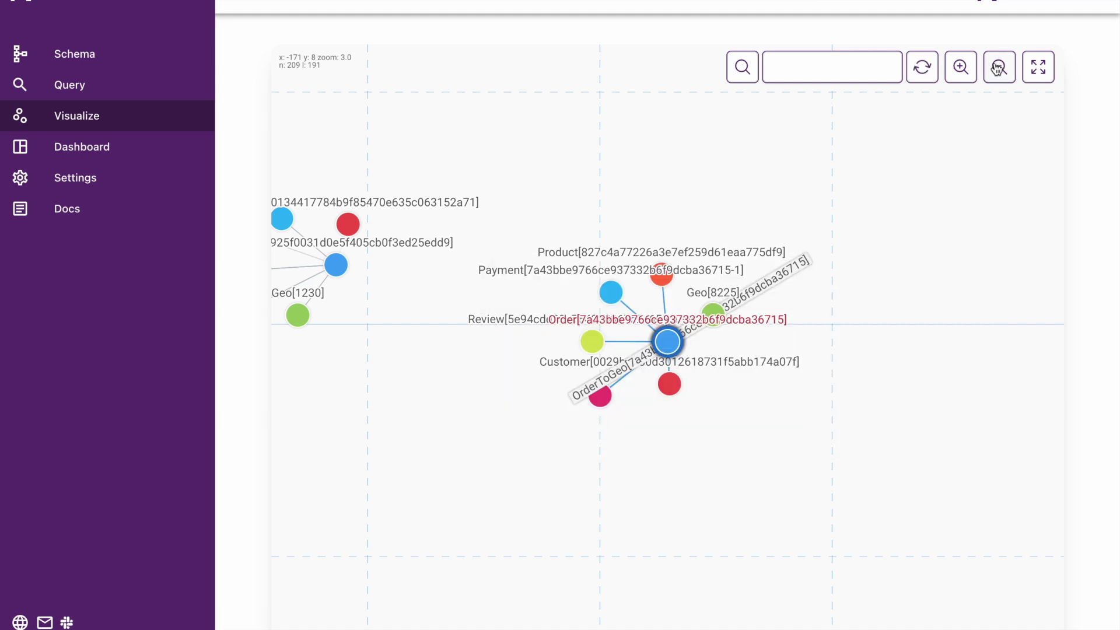
click(999, 67)
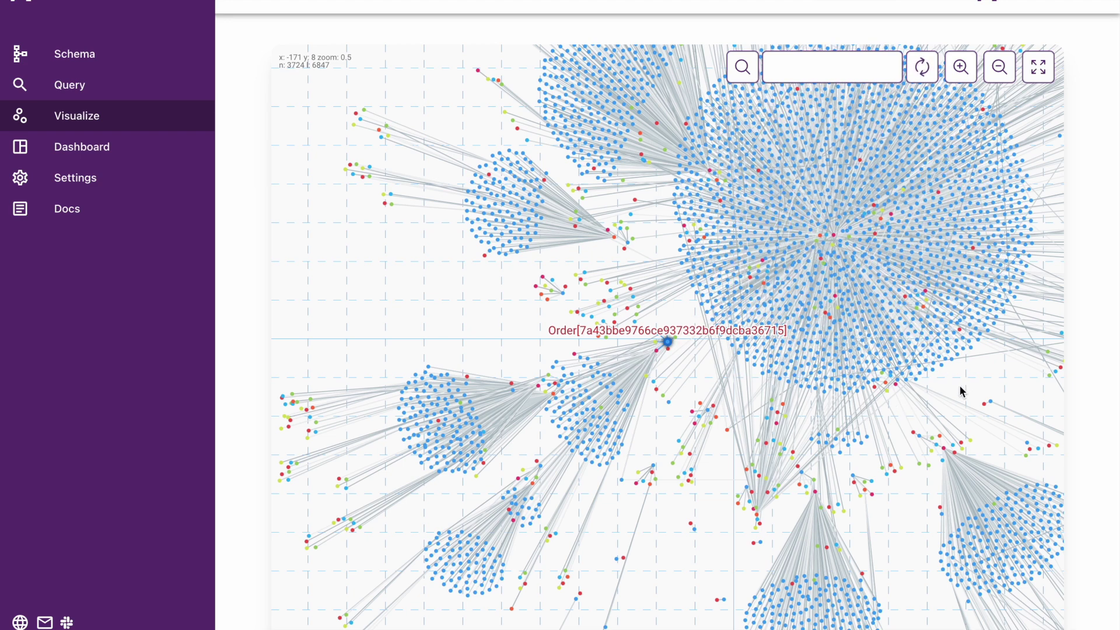
drag(988, 375, 765, 428)
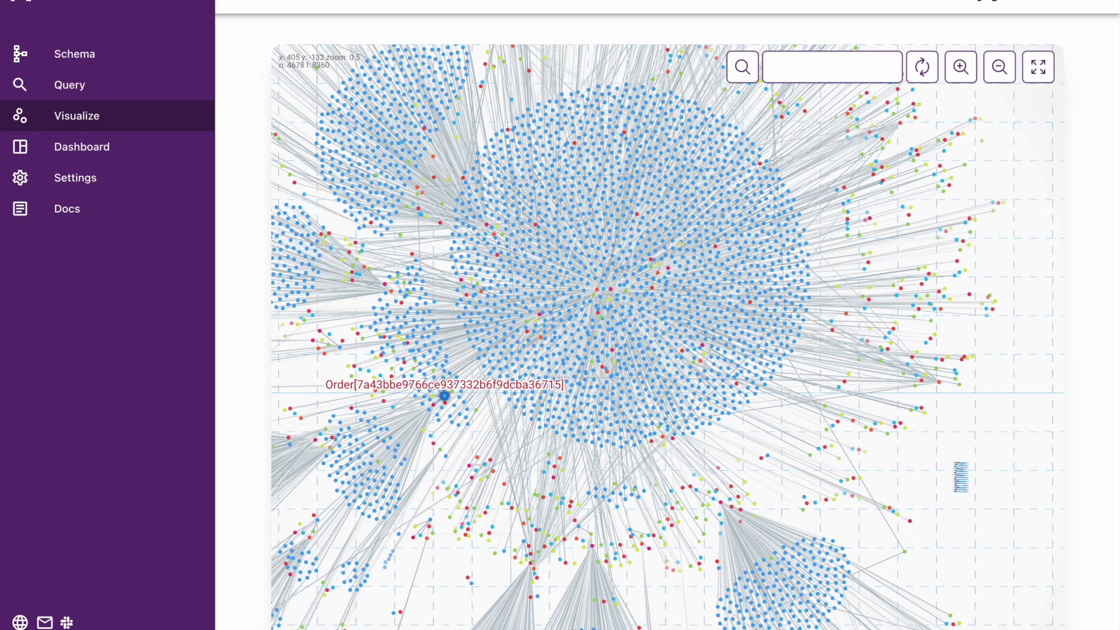
- Examine the dashboard's Vertex and Edge counts, Vertex Labels, Graph Samples and Vertex Samples tiles
click(121, 155)
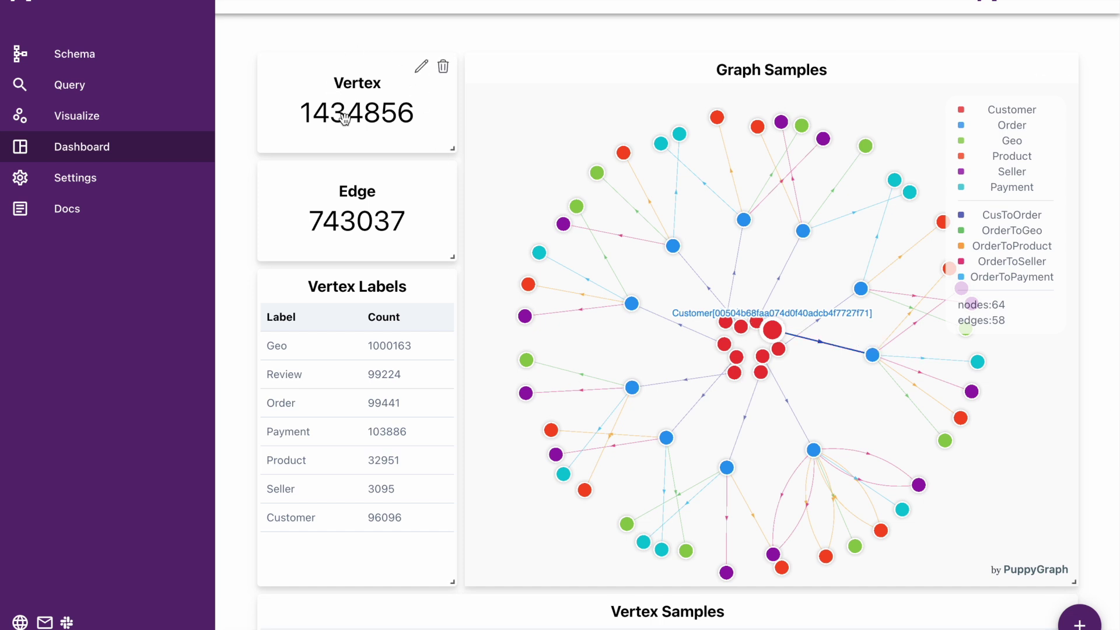
scroll(353, 114, down, 1)
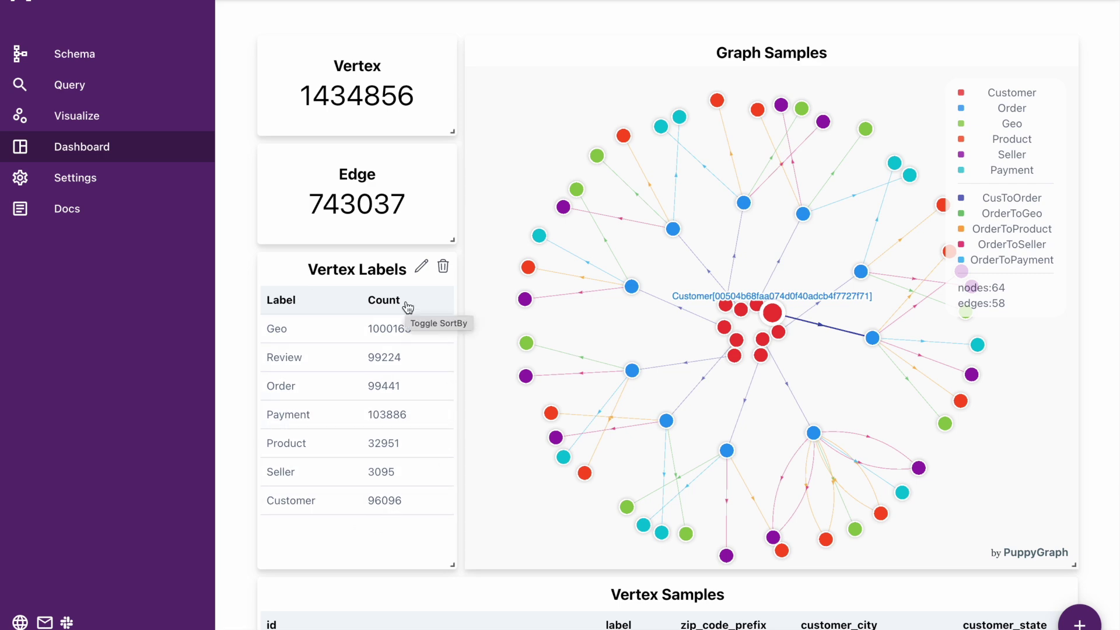
scroll(505, 583, down, 5)
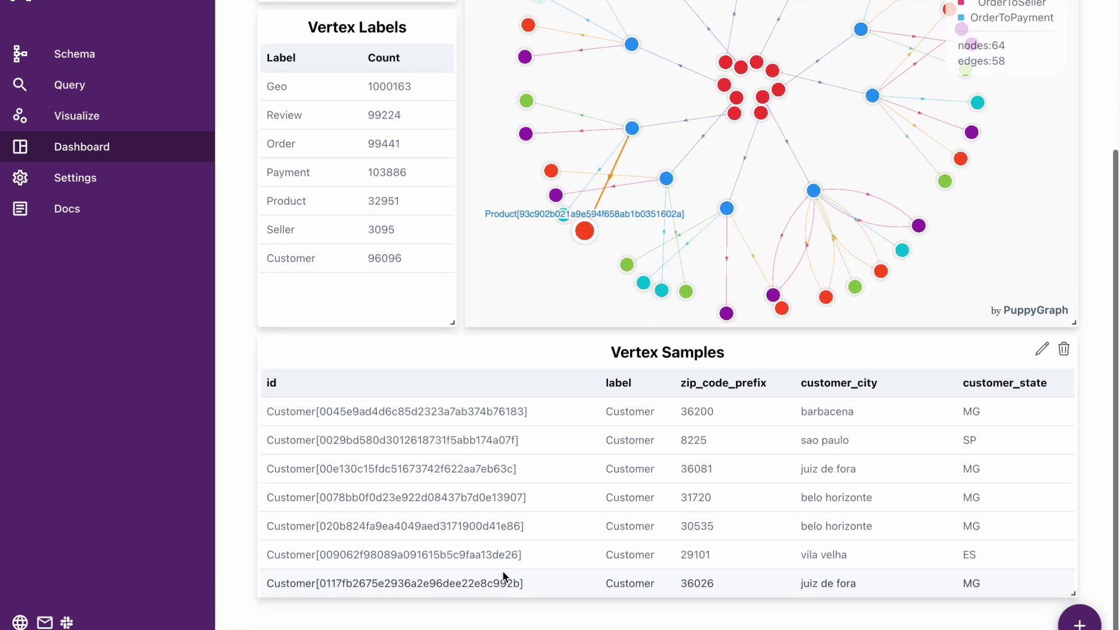
scroll(1108, 331, up, 5)
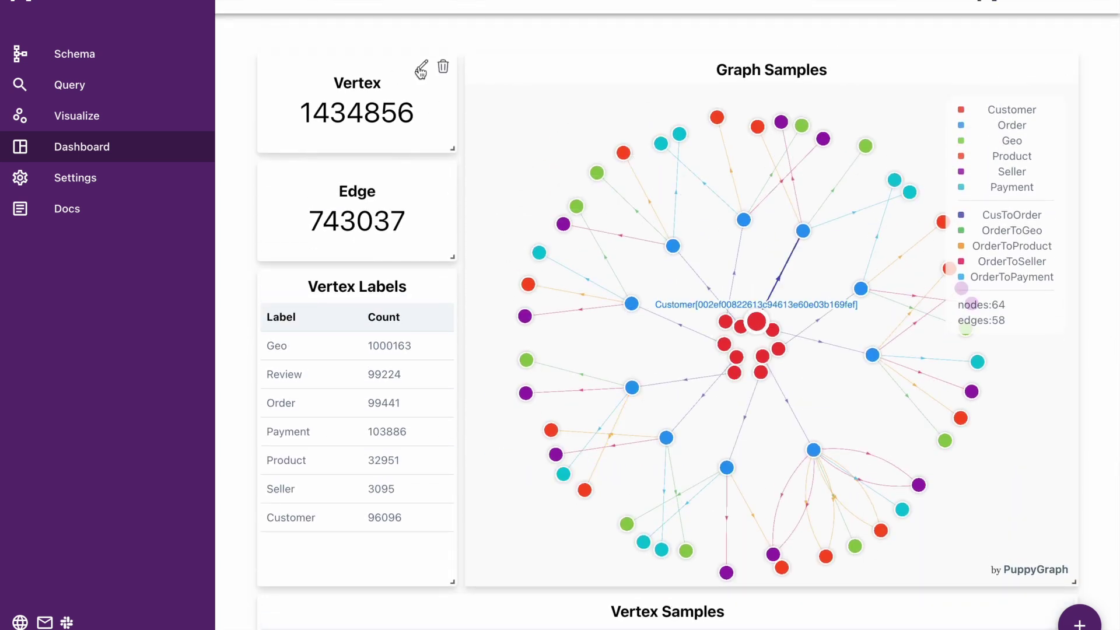
- Inspect the Vertex tile's title, query and available display types, and leave its settings unchanged
click(420, 69)
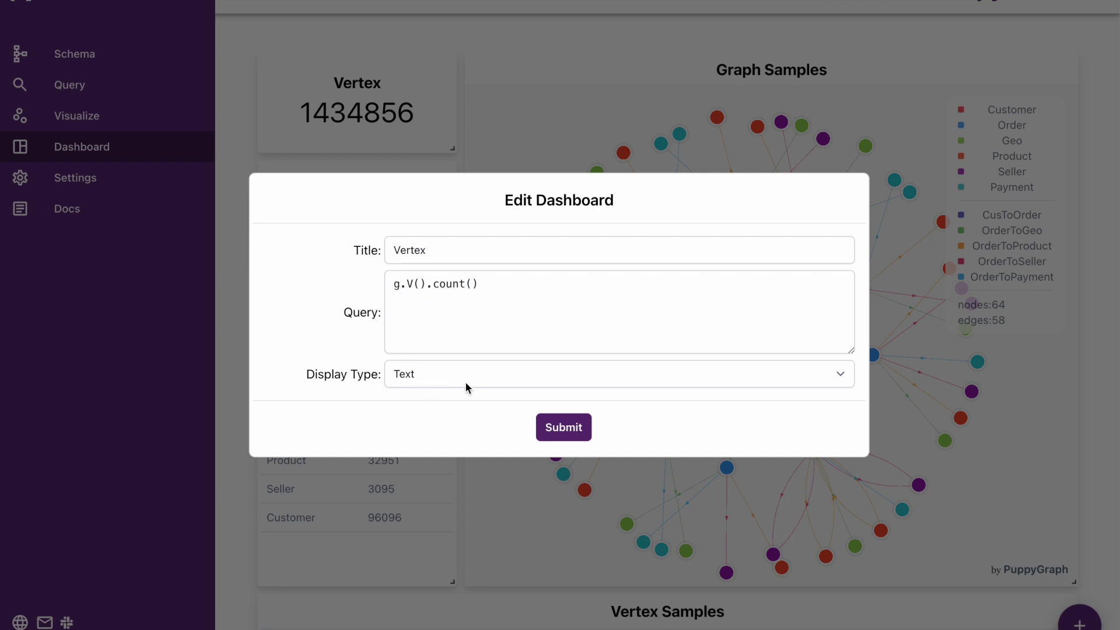
click(484, 380)
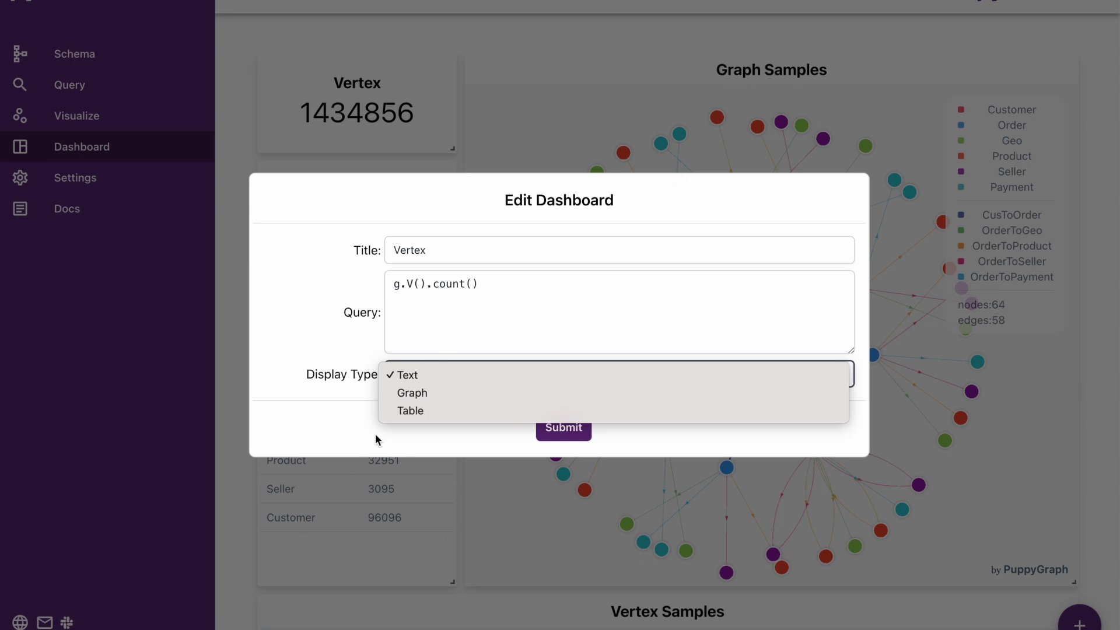
click(666, 437)
click(1093, 367)
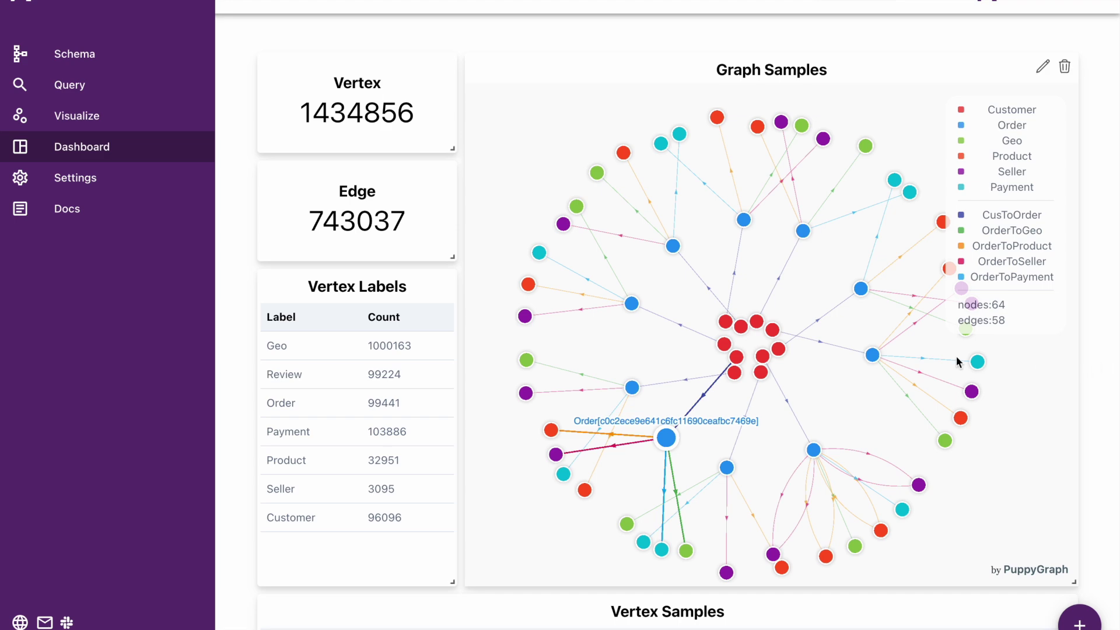
- Inspect the Graph Samples tile's query and layout settings, and view the properties of one of its Order nodes
click(741, 327)
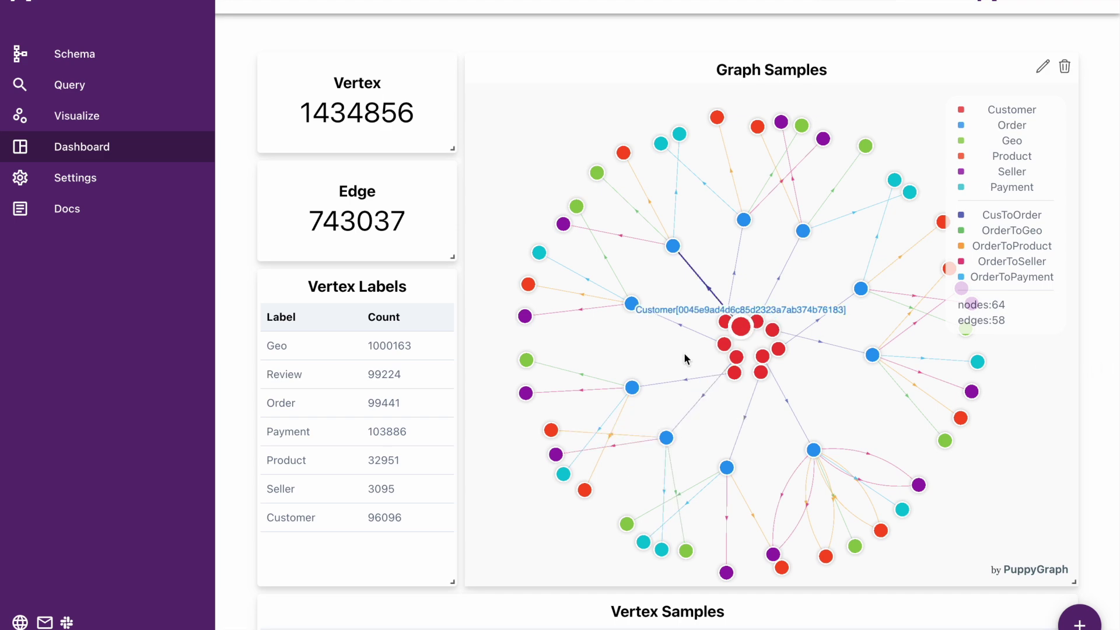
click(1043, 68)
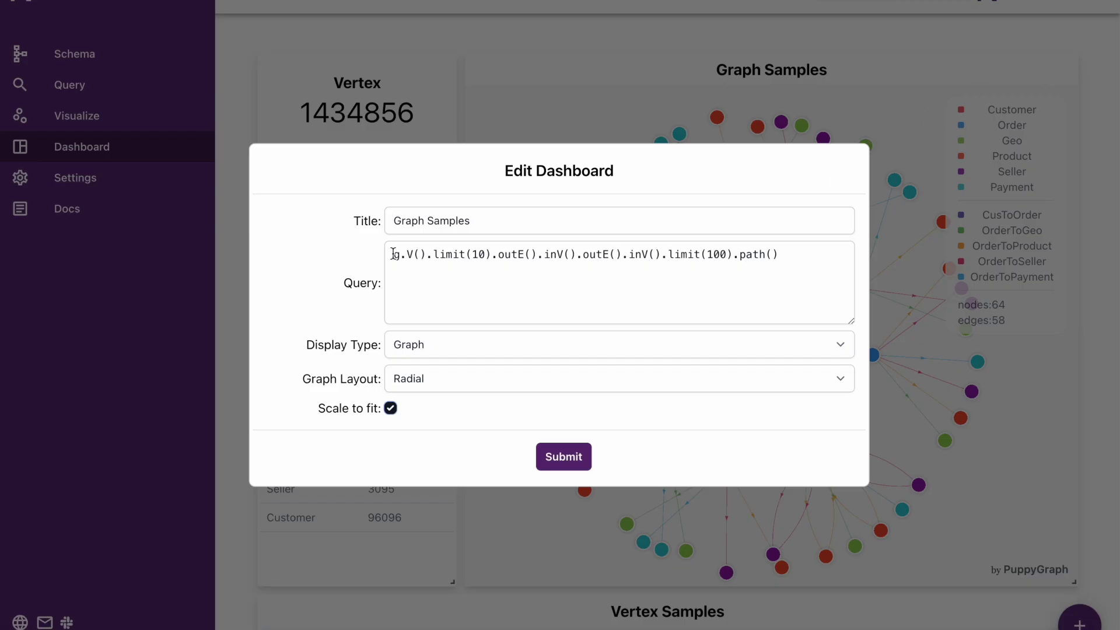
key(Escape)
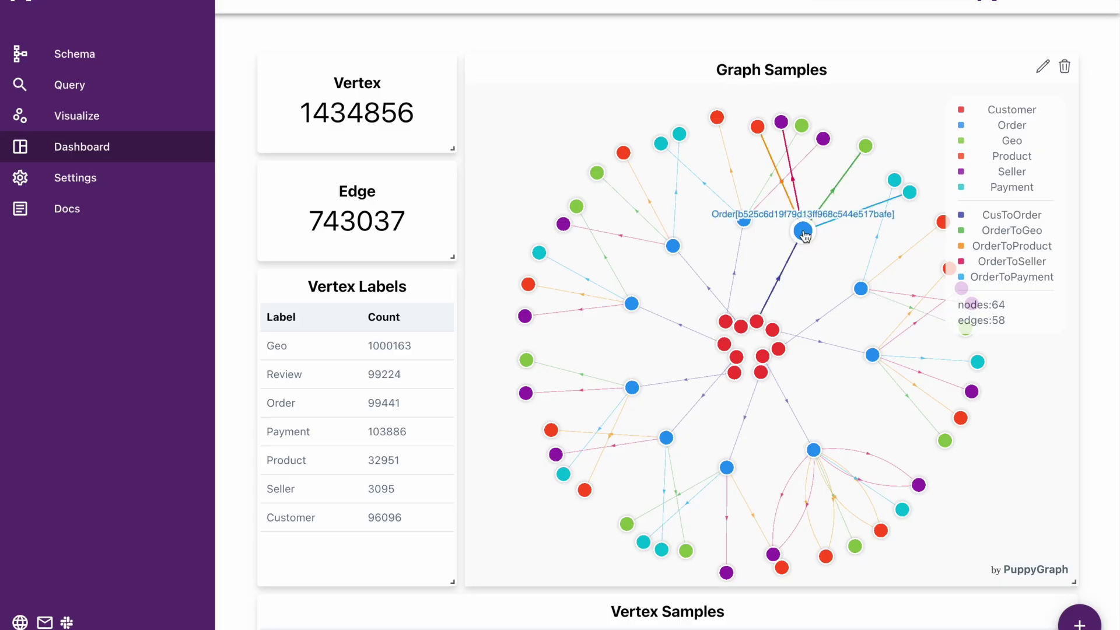
click(805, 233)
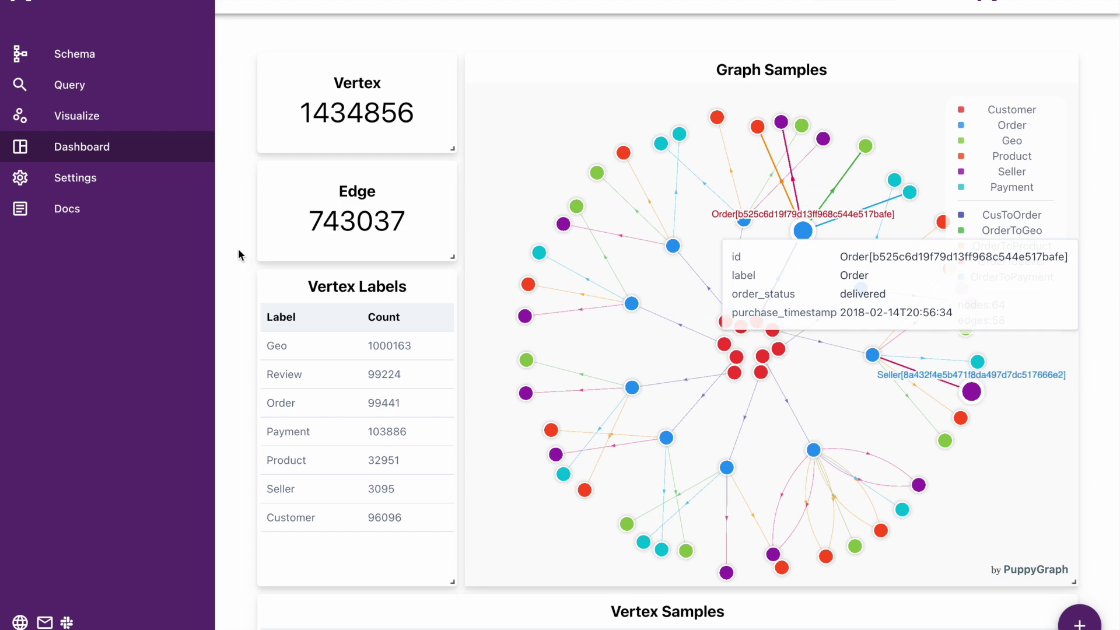
- Run the Gremlin query g.V().limit(10).outE().inV().outE().inV().limit(100).path()
click(90, 84)
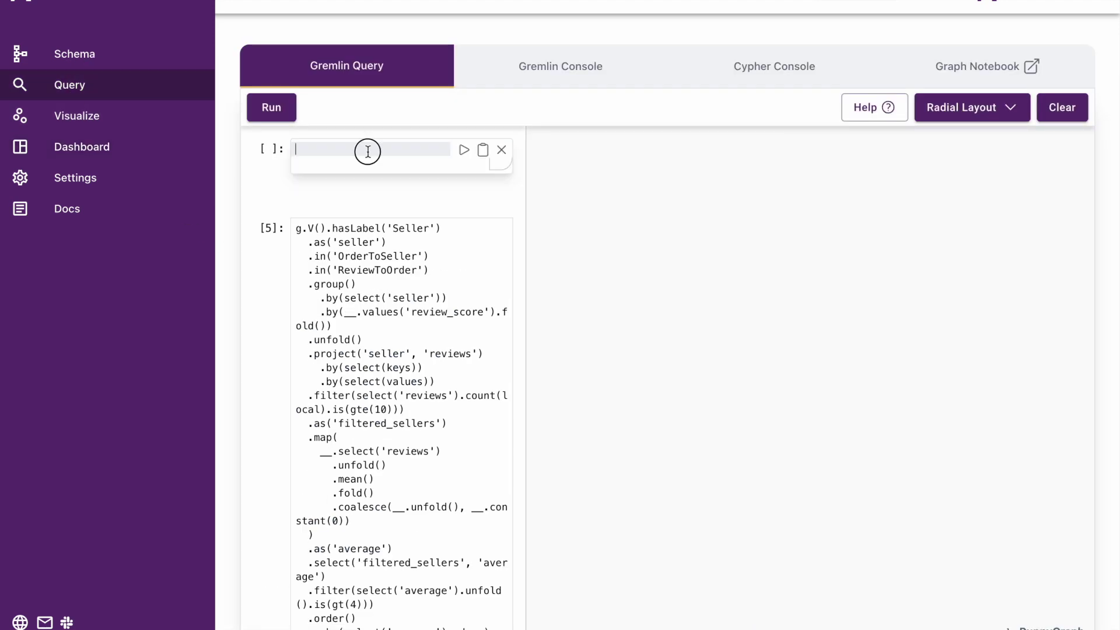
text(g.V().limit(10).outE().inV().outE().inV().limit(100).path())
key(shift+Return)
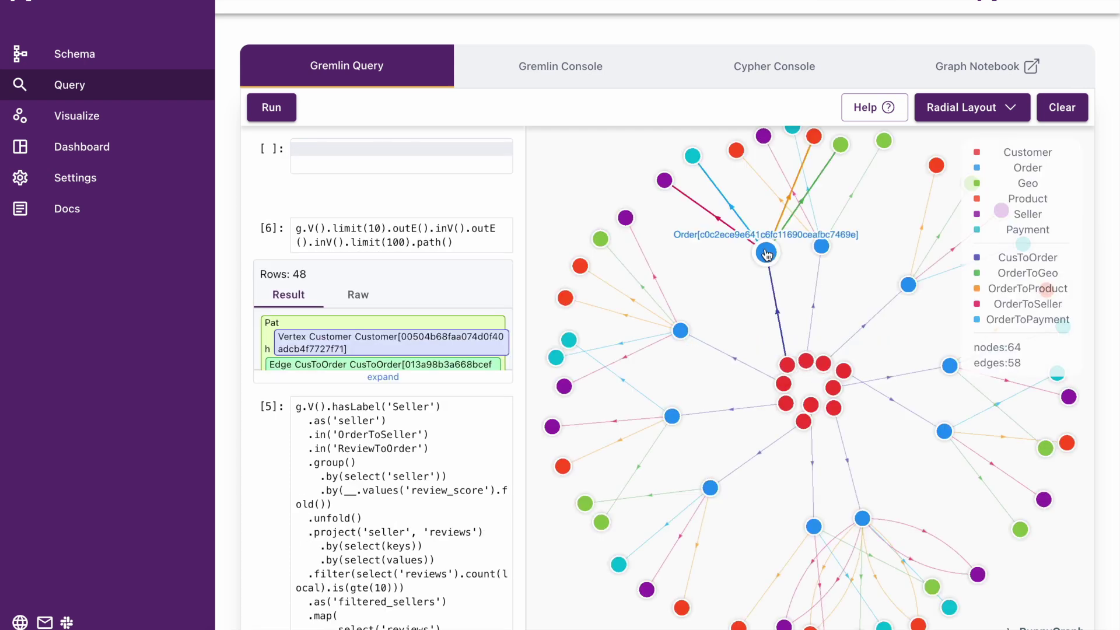
- Rearrange the Product, Geo, Seller and Payment nodes of two neighbouring orders in the result graph so their edges no longer cross
drag(766, 253, 728, 365)
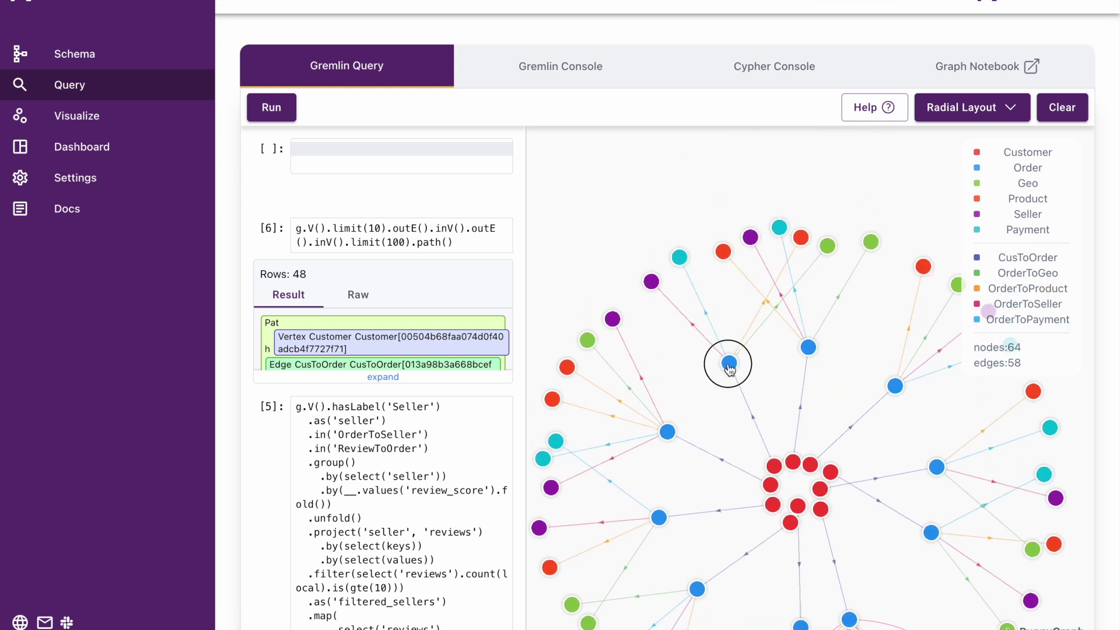
click(696, 227)
drag(827, 246, 718, 227)
click(780, 229)
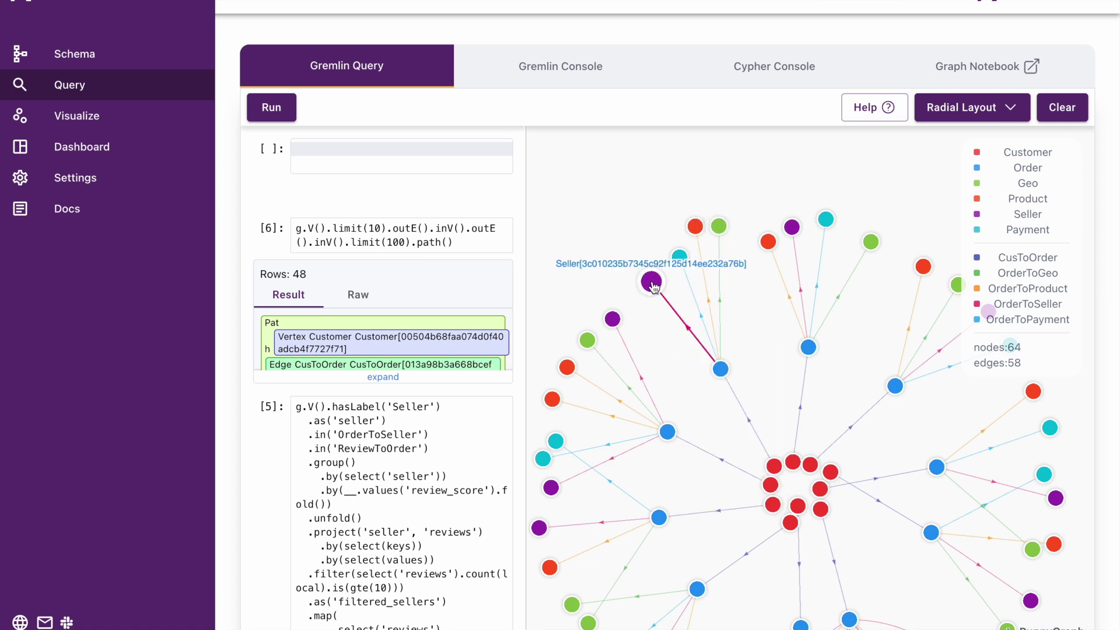
- View the properties of the Geo, Product, Payment and Seller nodes connected to the rearranged order
click(721, 230)
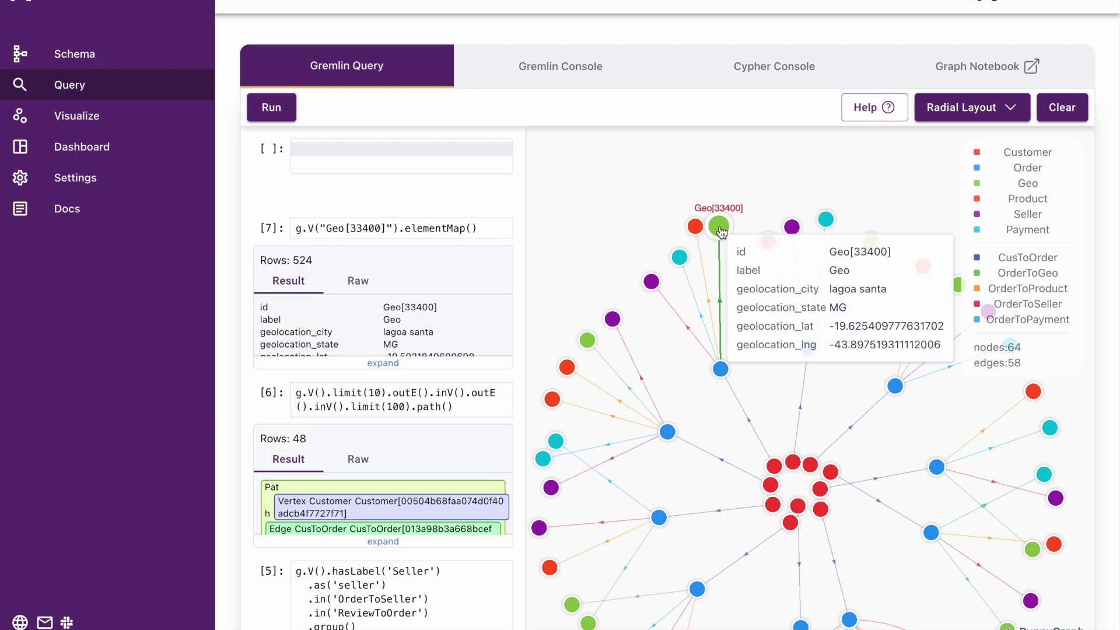
click(693, 226)
click(679, 258)
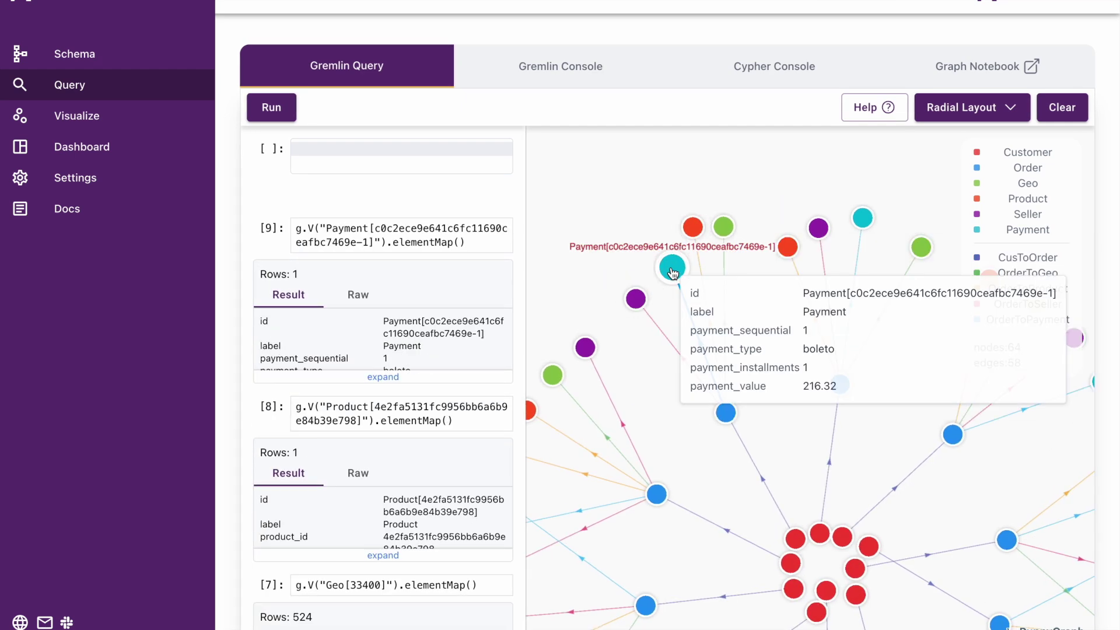
click(638, 302)
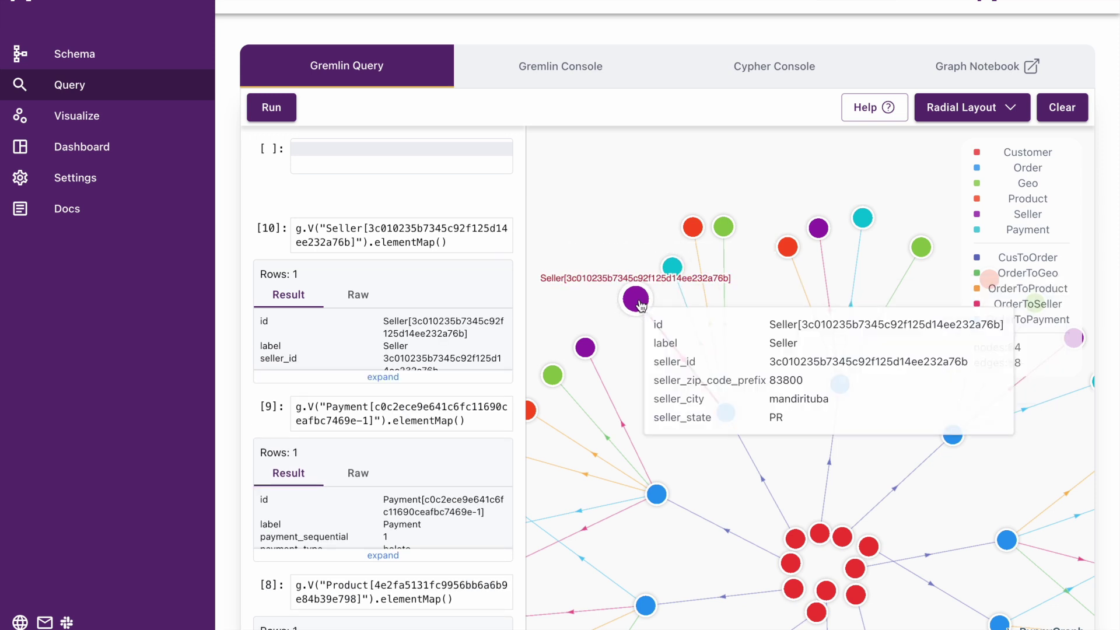
- Expand that order's Seller node with all edge labels and view the properties of its OrderToSeller edge
right_click(640, 305)
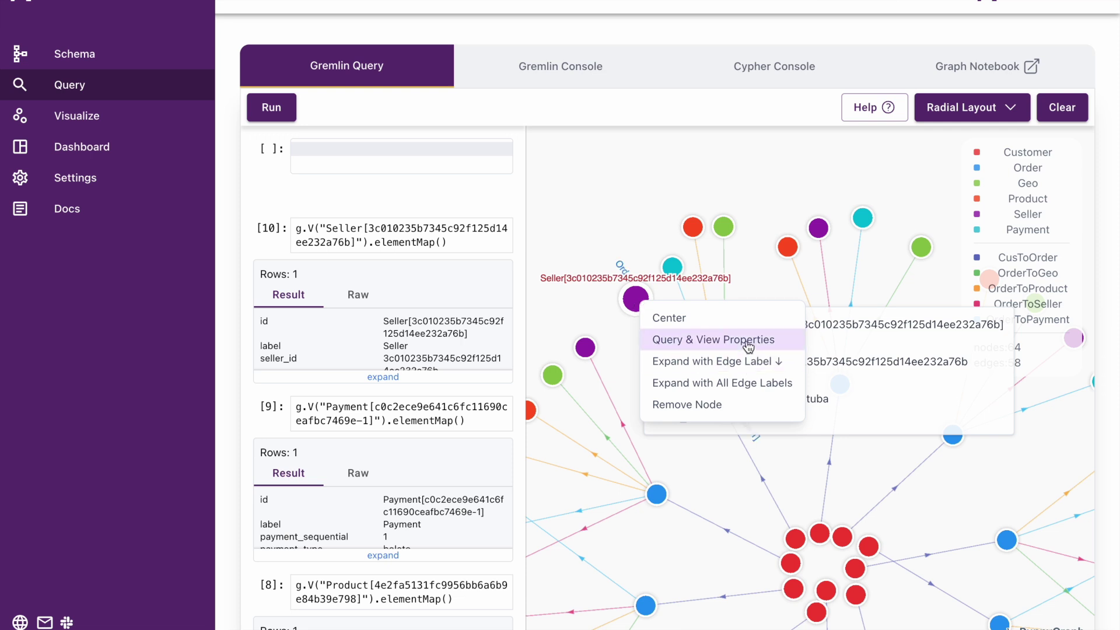
click(743, 385)
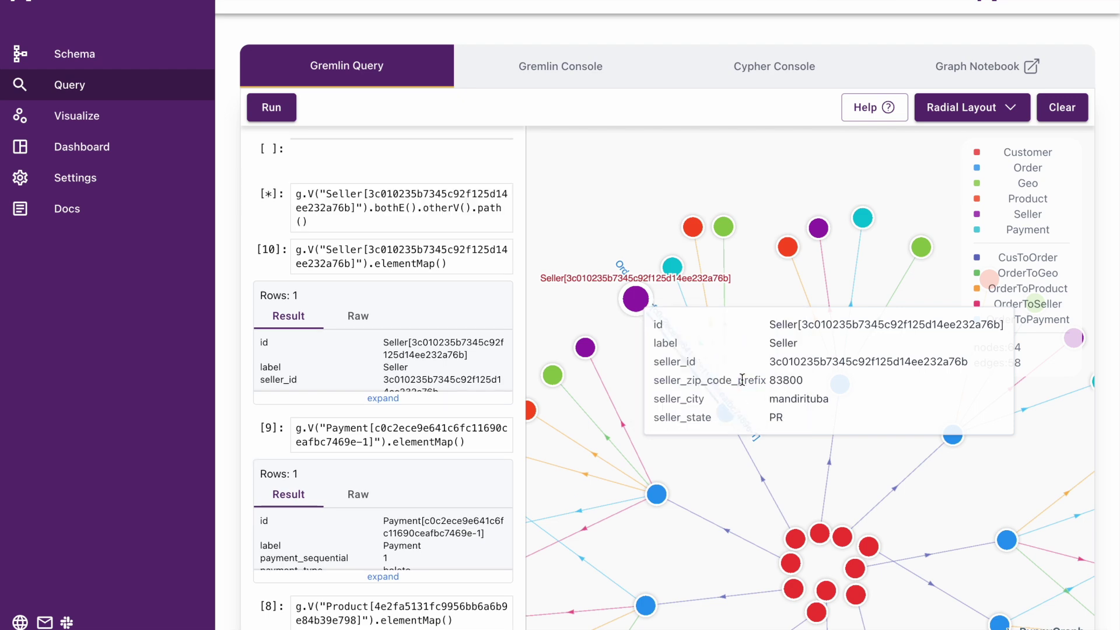
click(629, 341)
drag(629, 344, 790, 363)
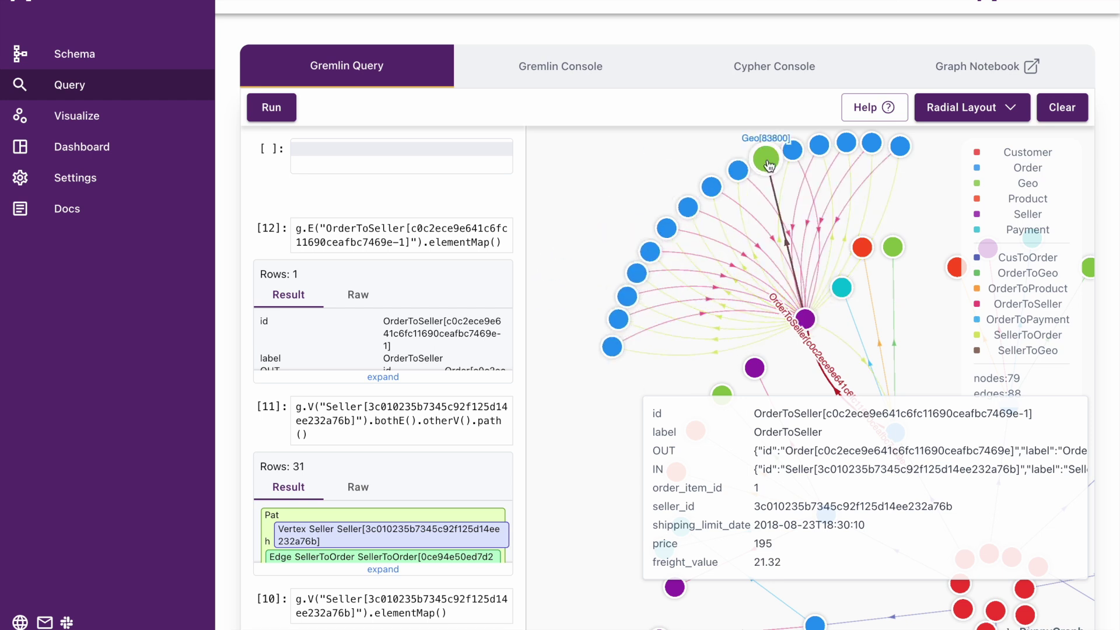
- View the properties of one of the seller's newly added Order nodes and expand it with all edge labels
click(709, 187)
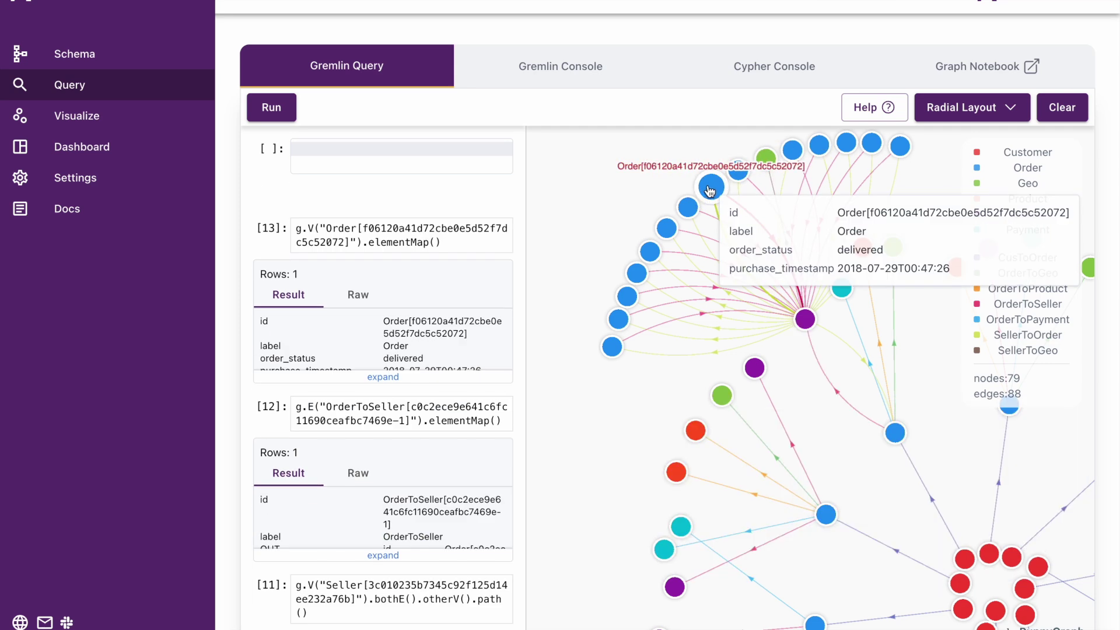
right_click(710, 191)
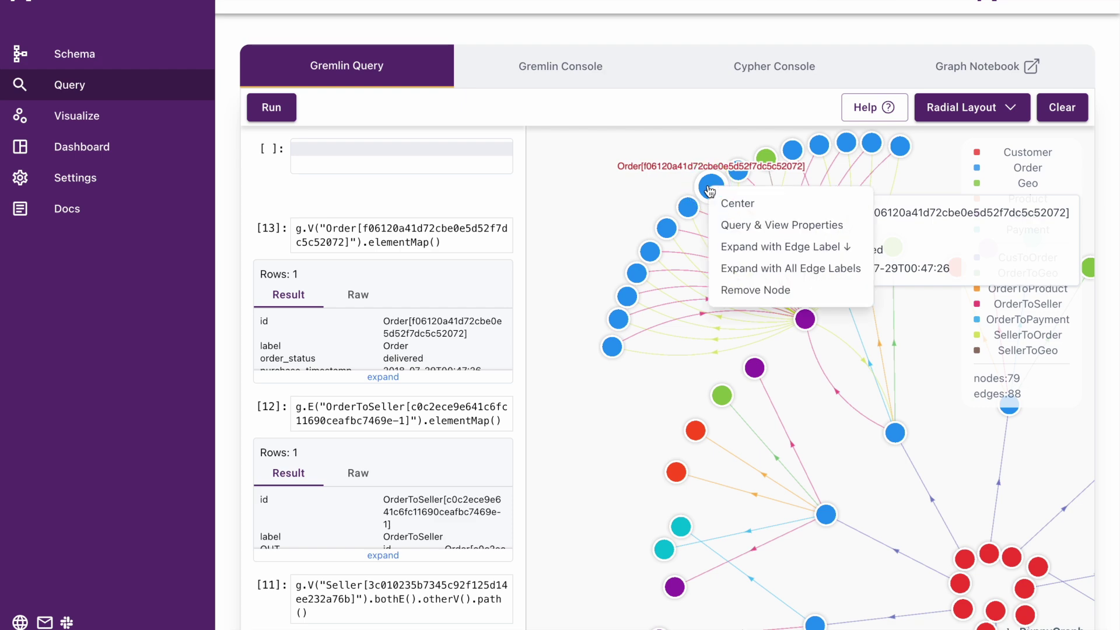
click(798, 270)
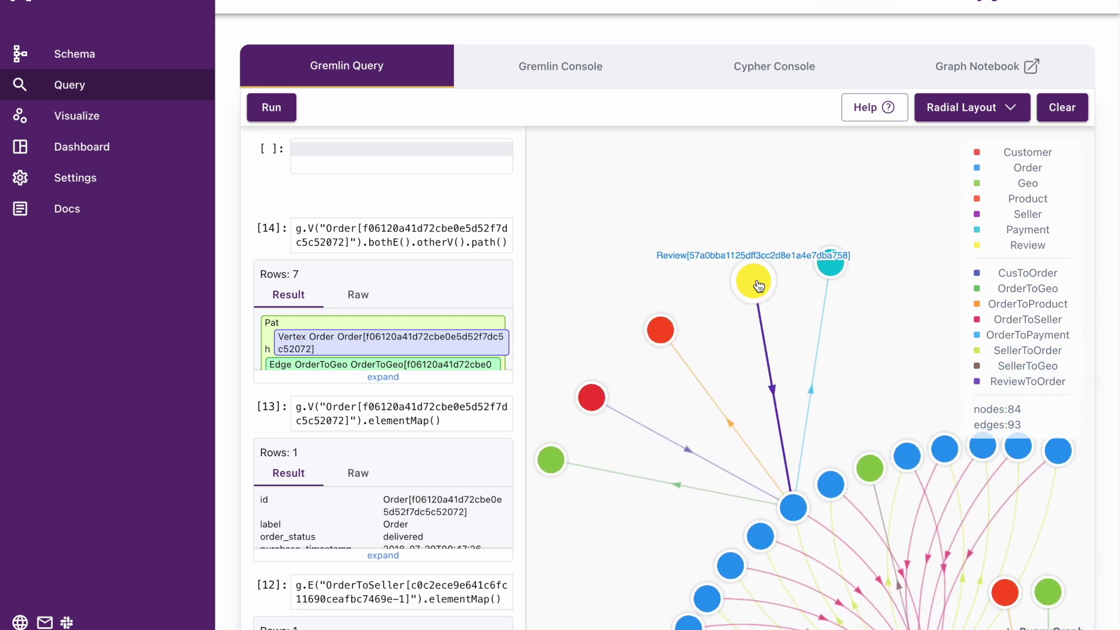
- View the properties of the expanded order's Review and Payment nodes, and return to the dashboard
click(758, 284)
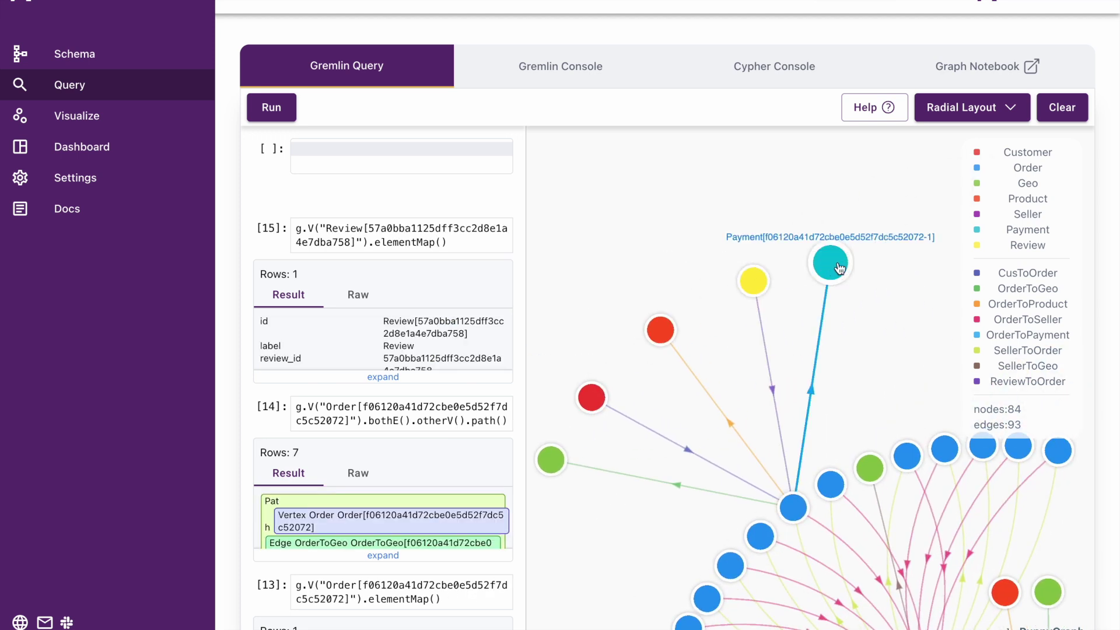
click(838, 267)
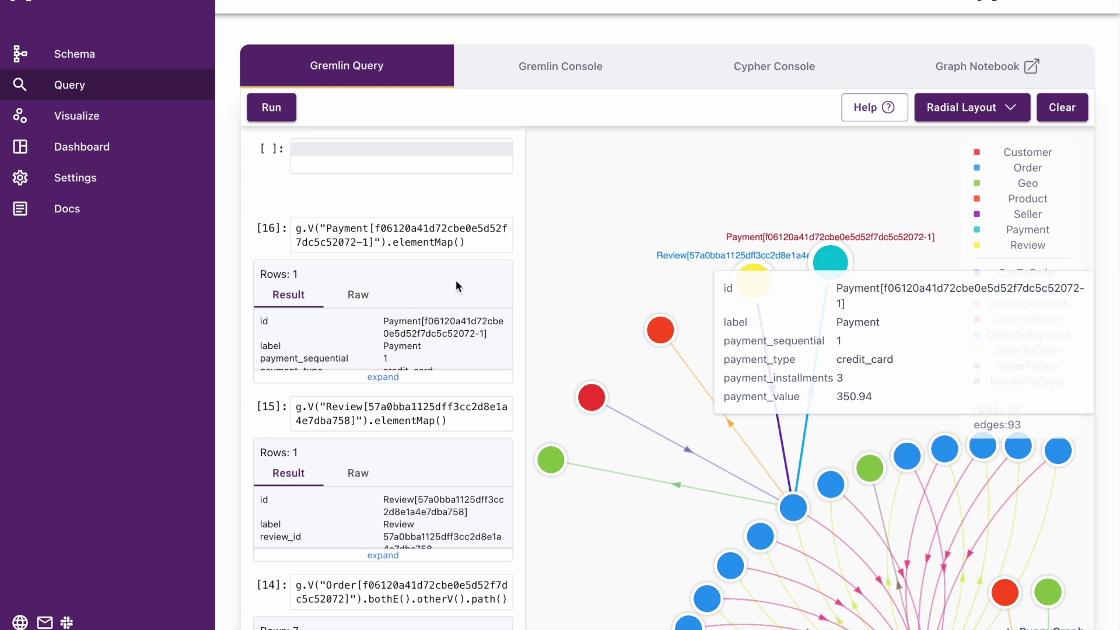
click(81, 147)
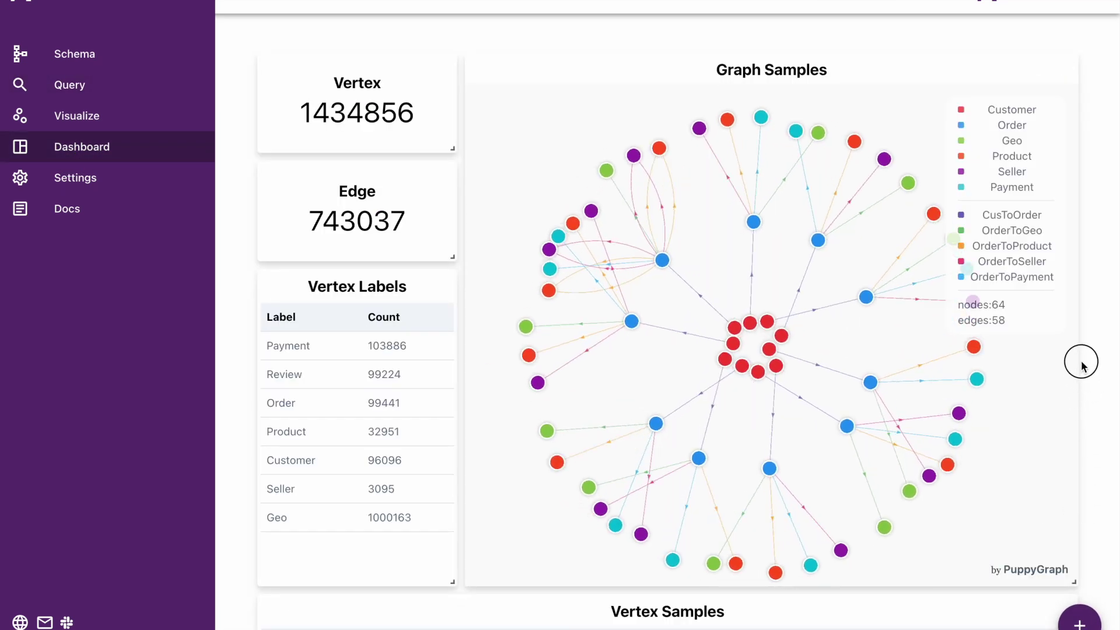
- Title the empty dashboard tile "Top 10 Cities By Sales" and paste in the Gremlin query projecting location and count, limited to 10
scroll(1080, 386, down, 5)
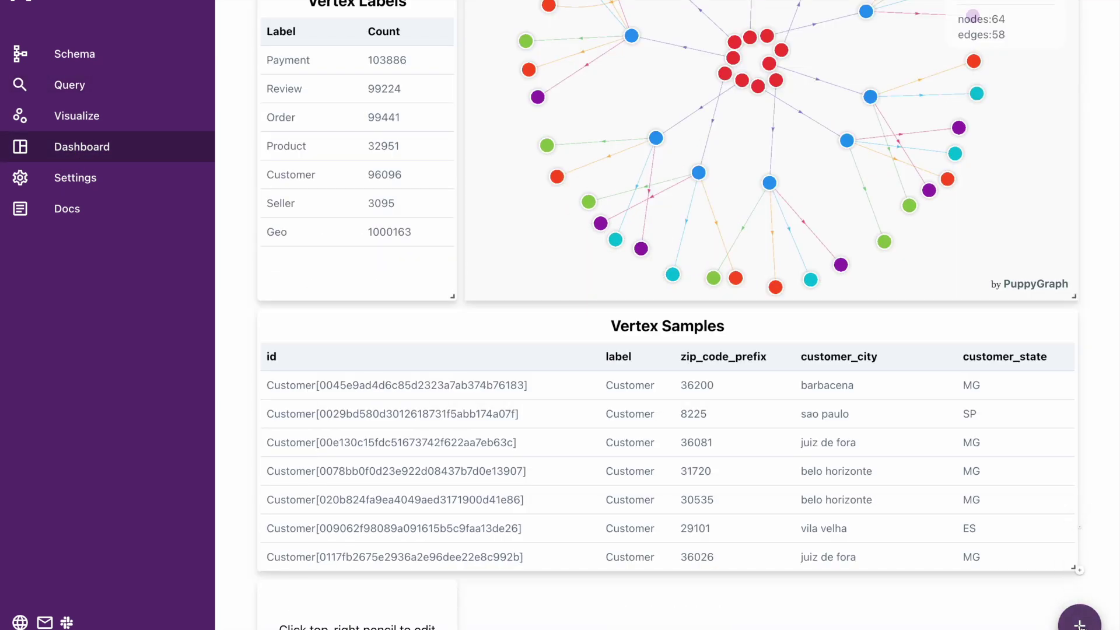
scroll(950, 624, down, 2)
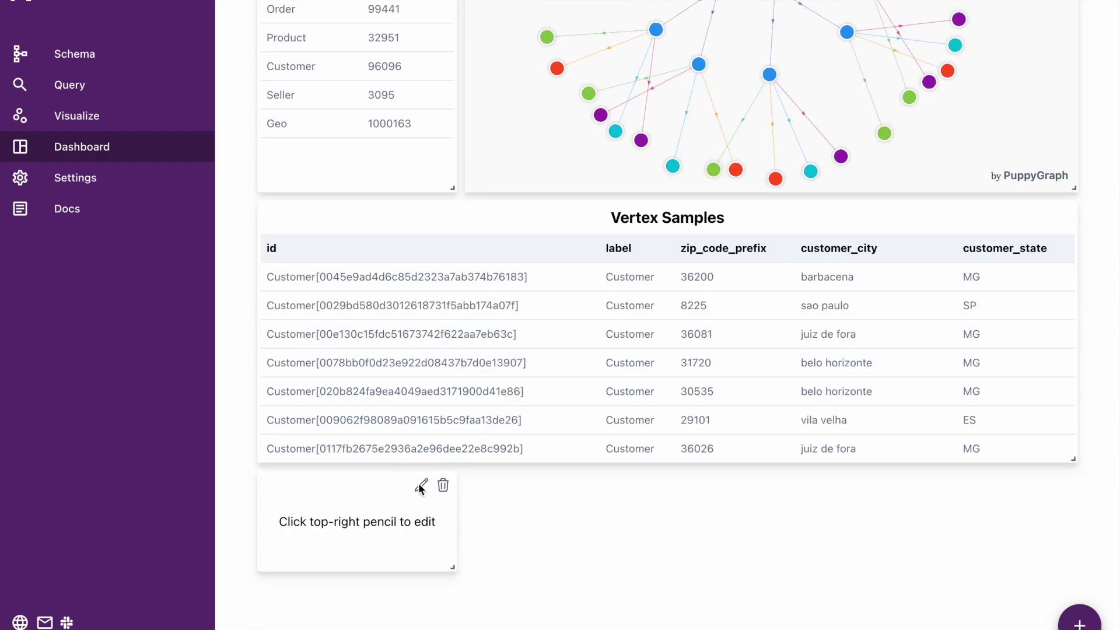
click(420, 486)
click(650, 250)
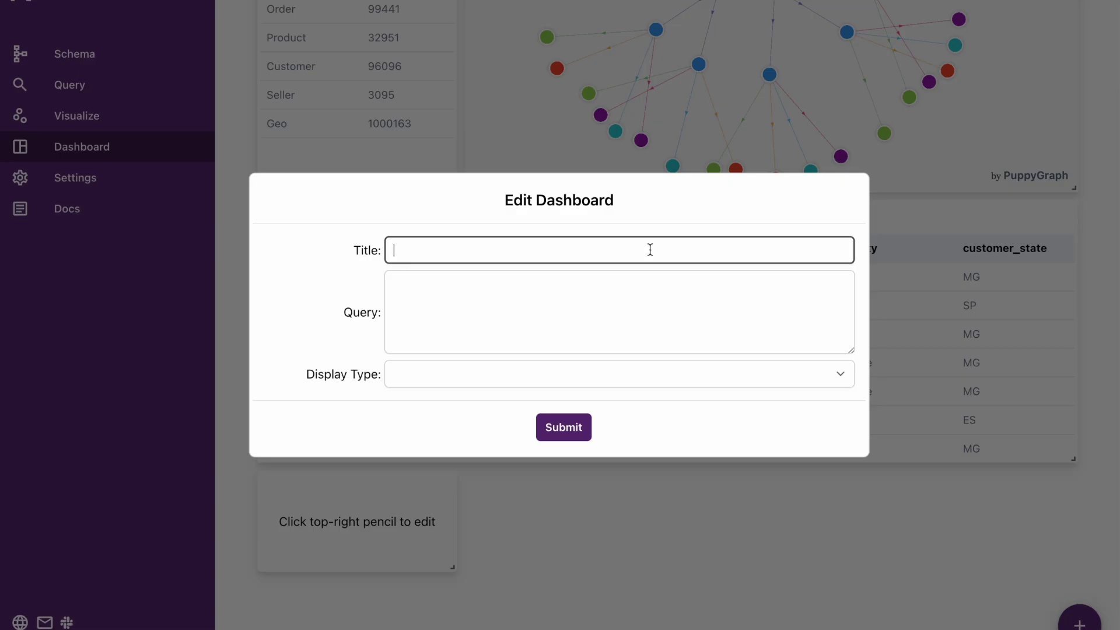
text(Top 10 Cities By Sales)
click(502, 298)
key(ctrl+v)
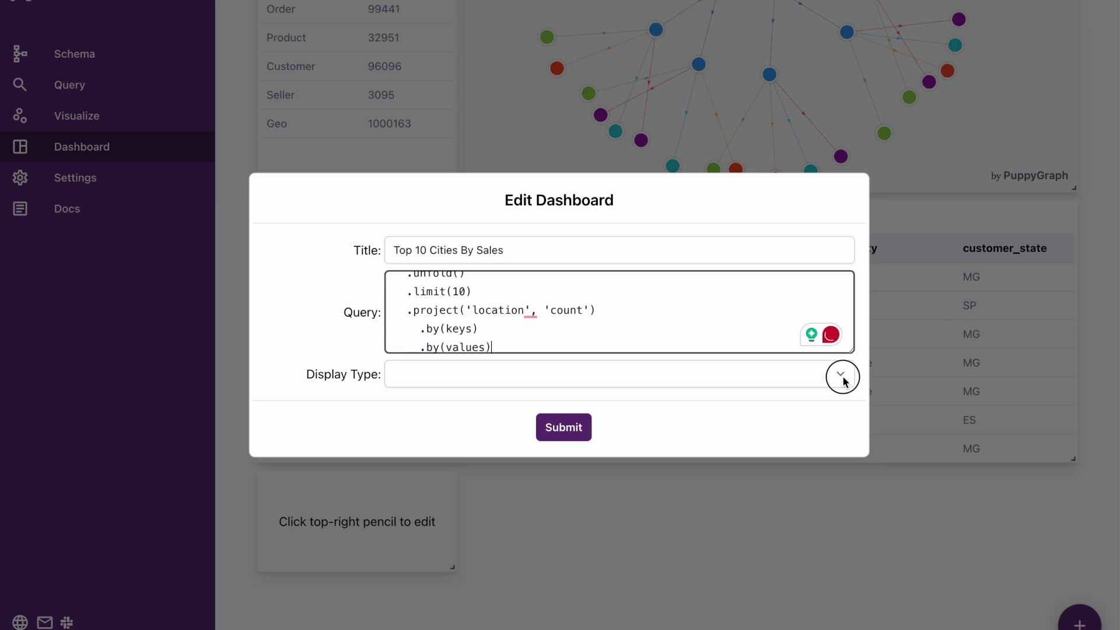
- Set the tile's display type to Table without column mappings, submit it and view the resulting table
click(843, 382)
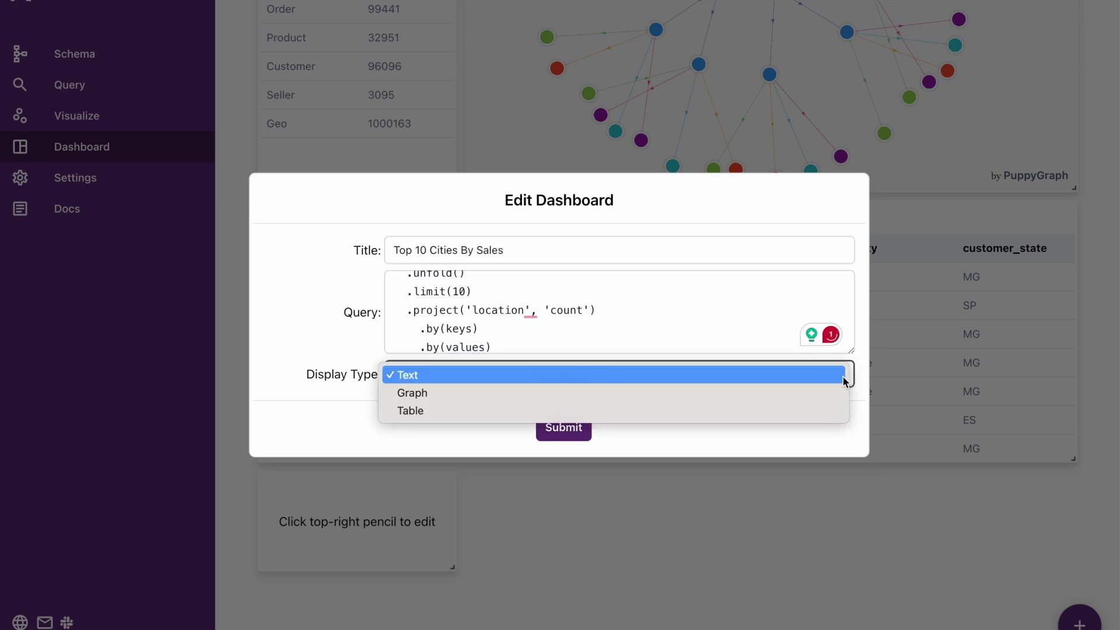
click(425, 411)
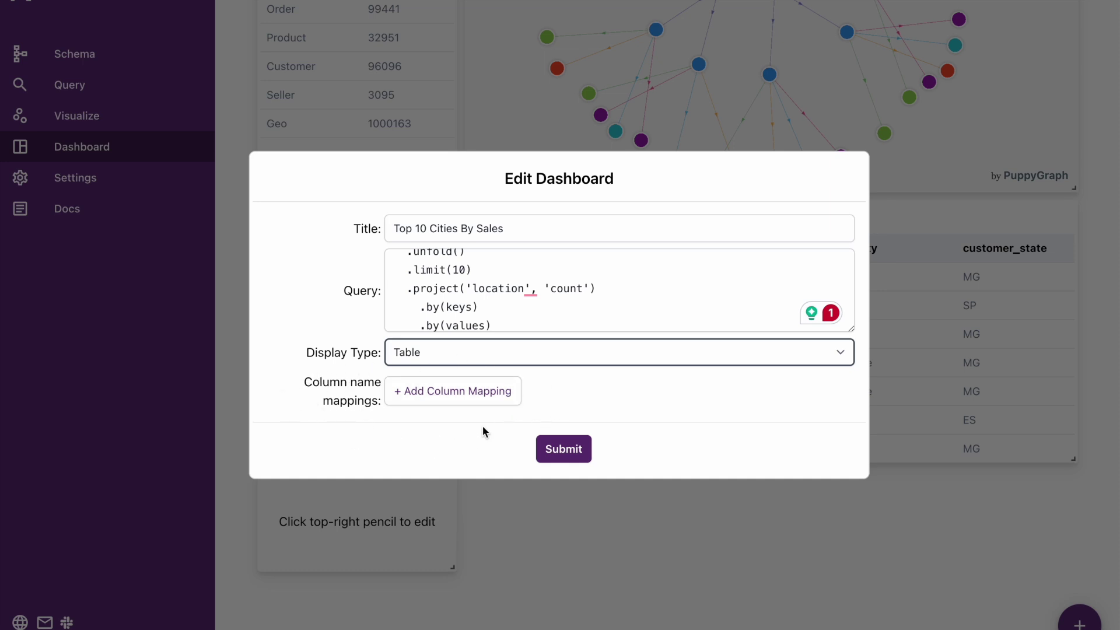
click(583, 452)
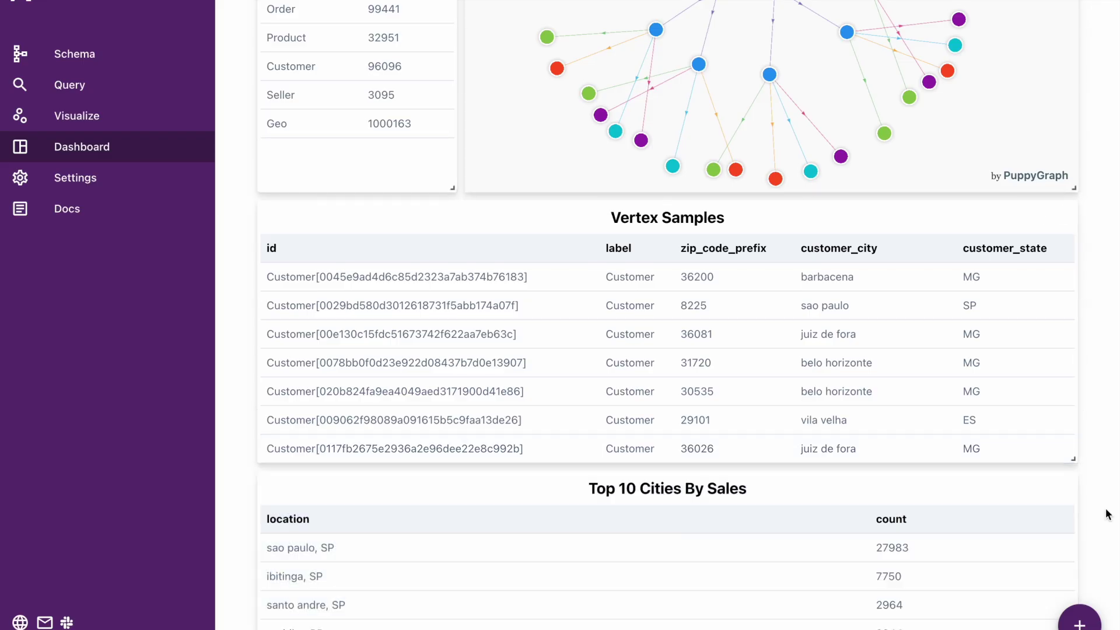
scroll(758, 524, down, 2)
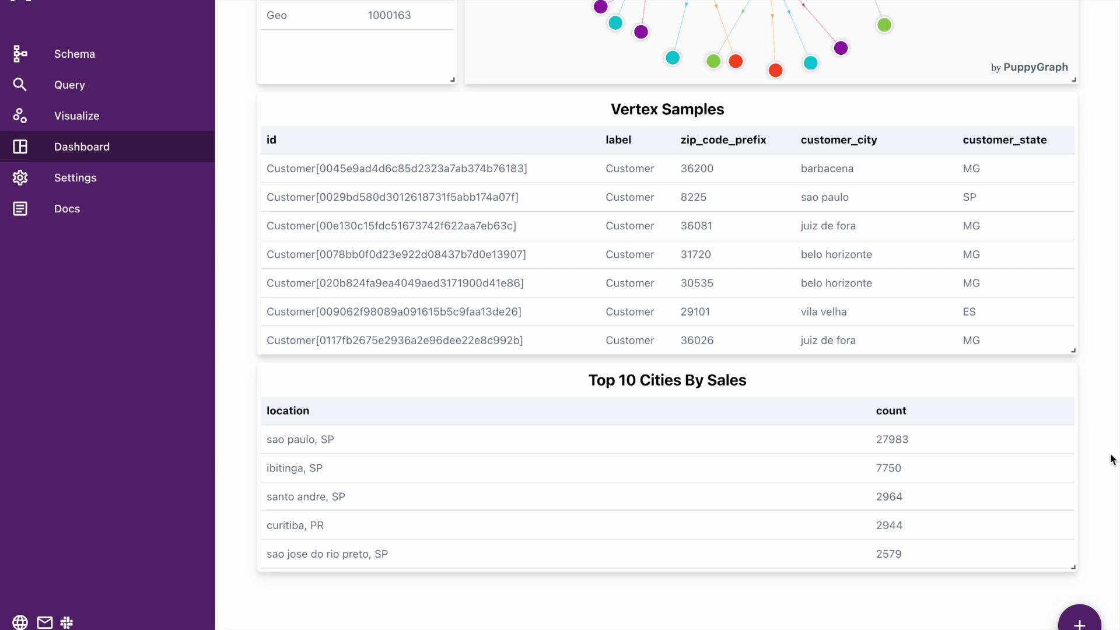
- Switch to the visualization page and back to the dashboard, and review the reloaded tiles including Top 10 Cities By Sales
click(100, 118)
click(92, 150)
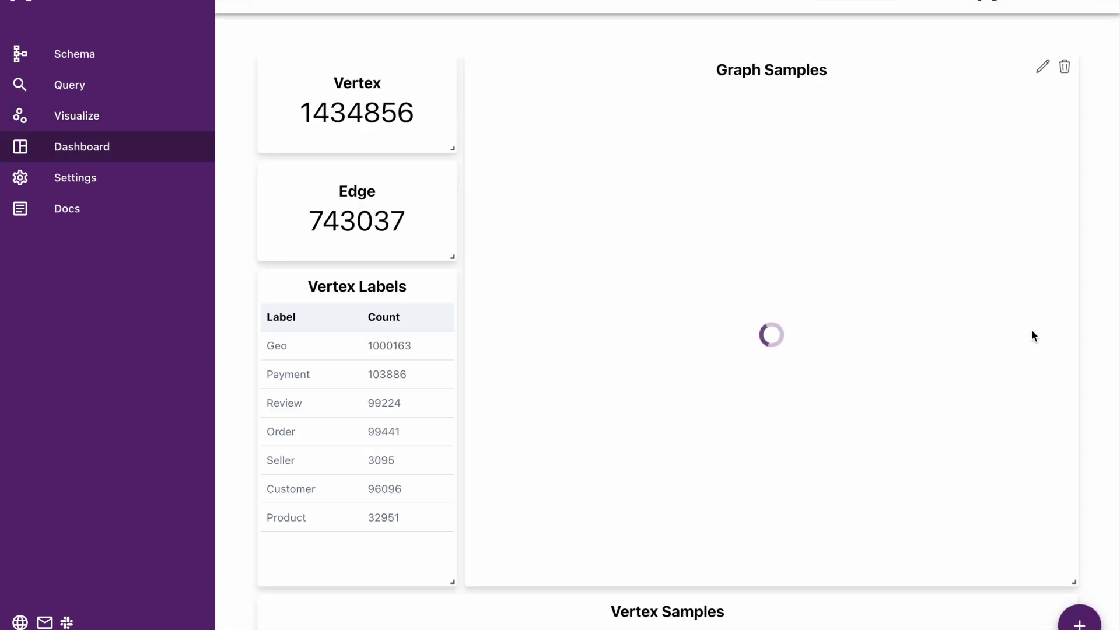
scroll(1101, 340, down, 8)
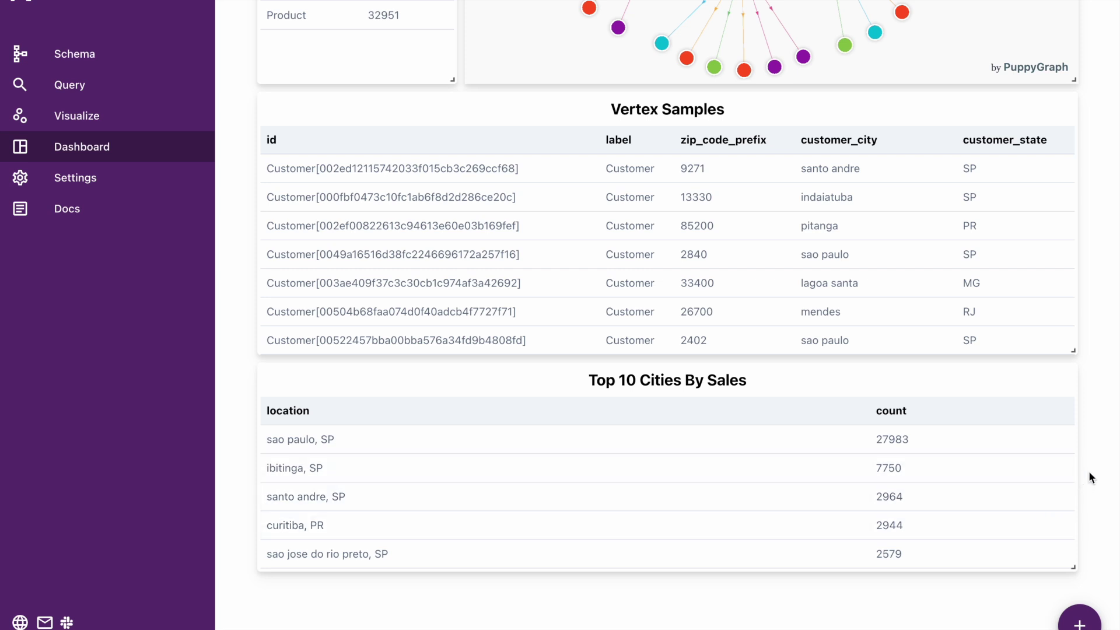
scroll(1088, 471, up, 8)
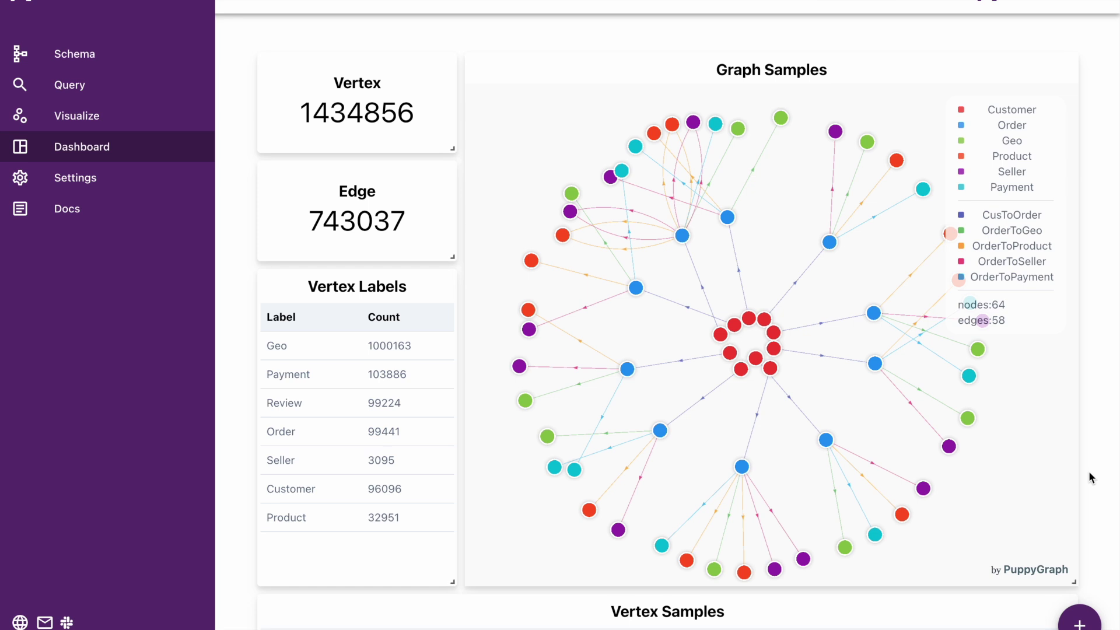